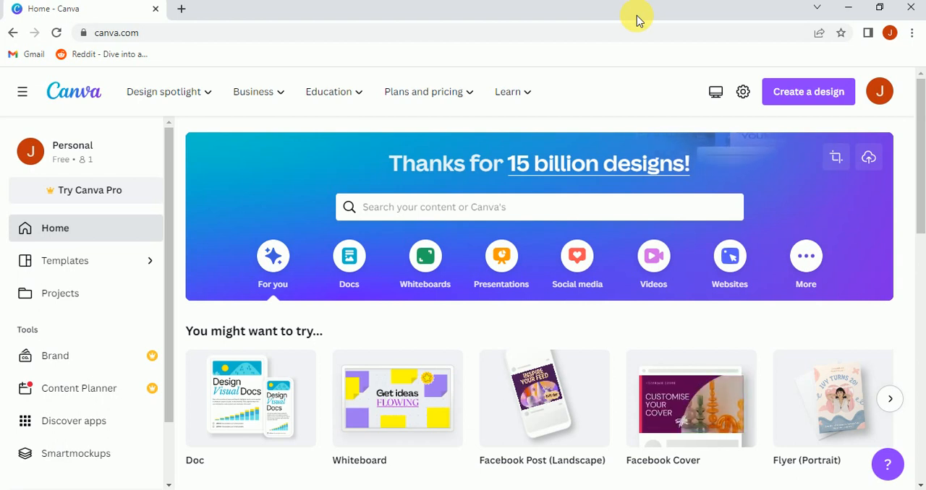
{"action": "scroll", "coordinate": [903, 199], "scroll_direction": "down", "scroll_amount": 1}
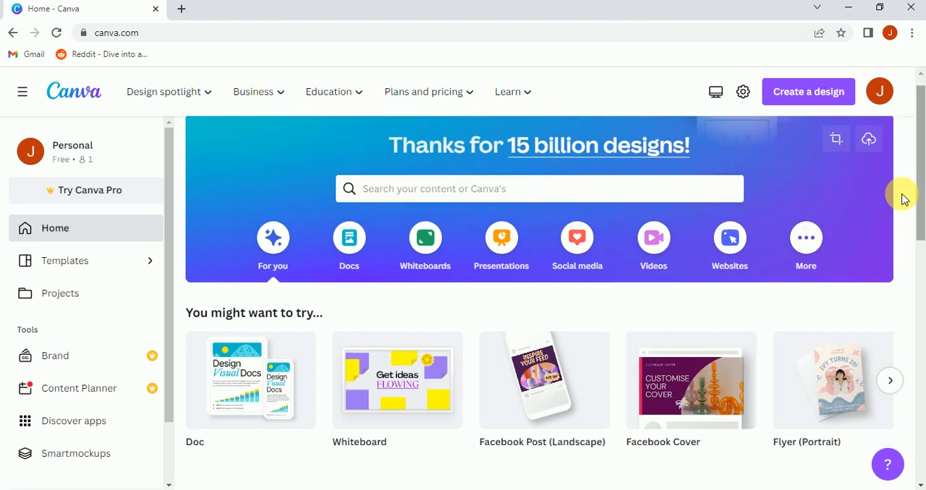
{"action": "scroll", "coordinate": [903, 199], "scroll_direction": "down", "scroll_amount": 2}
{"action": "scroll", "coordinate": [903, 200], "scroll_direction": "up", "scroll_amount": 2}
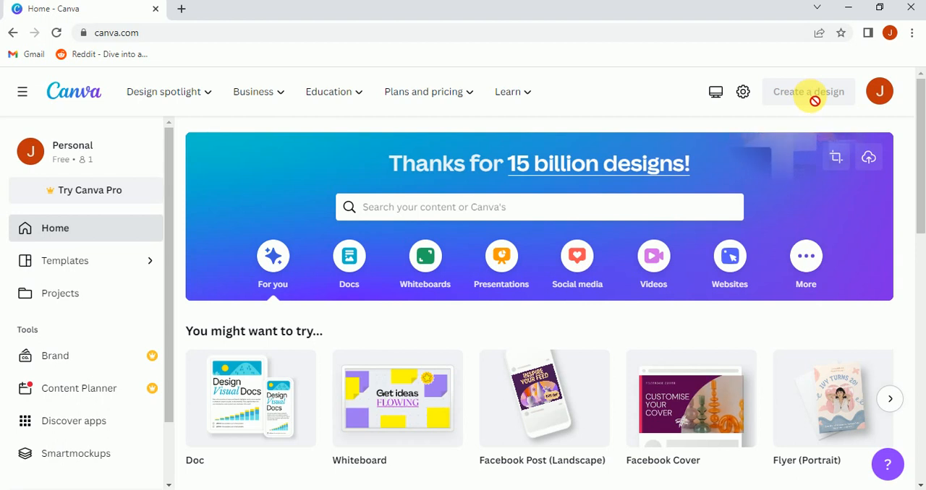
{"action": "left_click", "coordinate": [816, 104]}
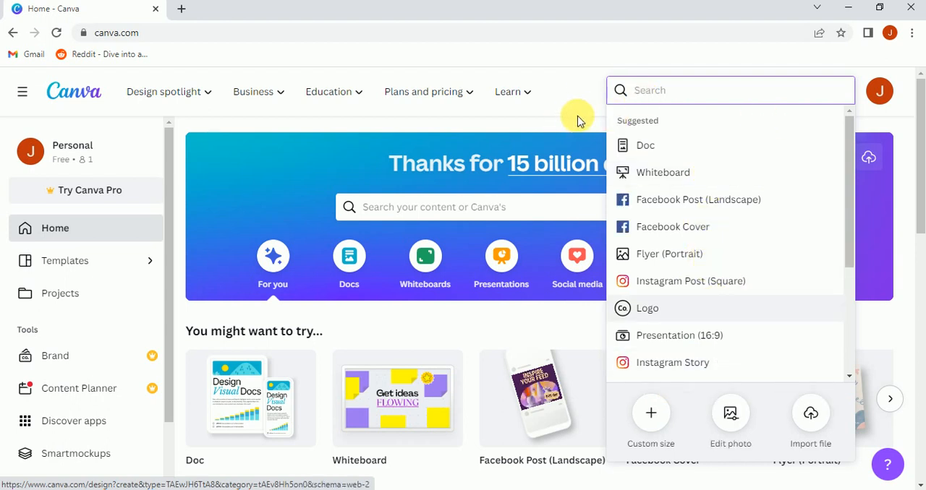
{"action": "left_click", "coordinate": [578, 119]}
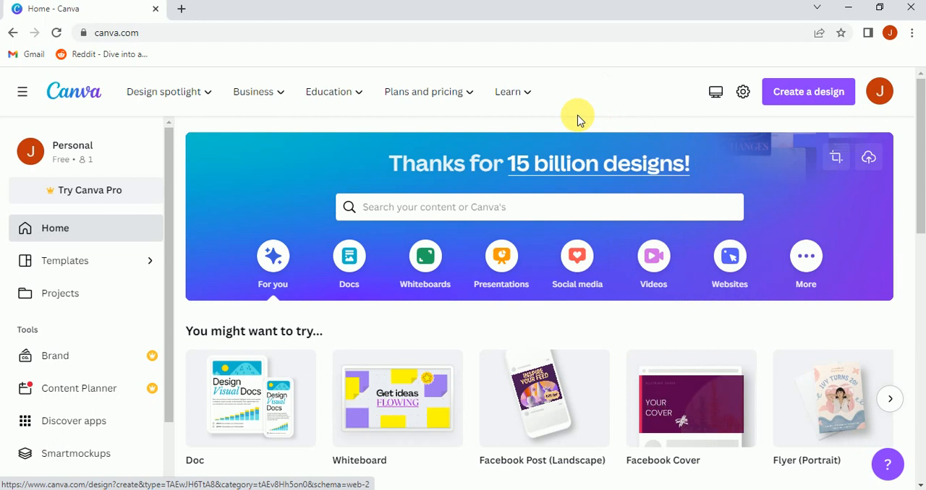
Step: Create a new custom-size design that is 500 px wide and 500 px high
{"action": "left_click", "coordinate": [809, 103]}
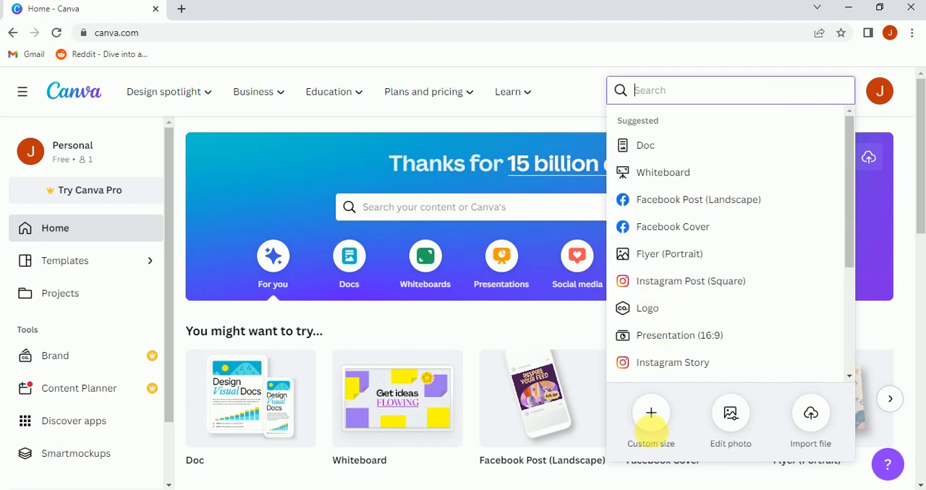
{"action": "left_click", "coordinate": [657, 412]}
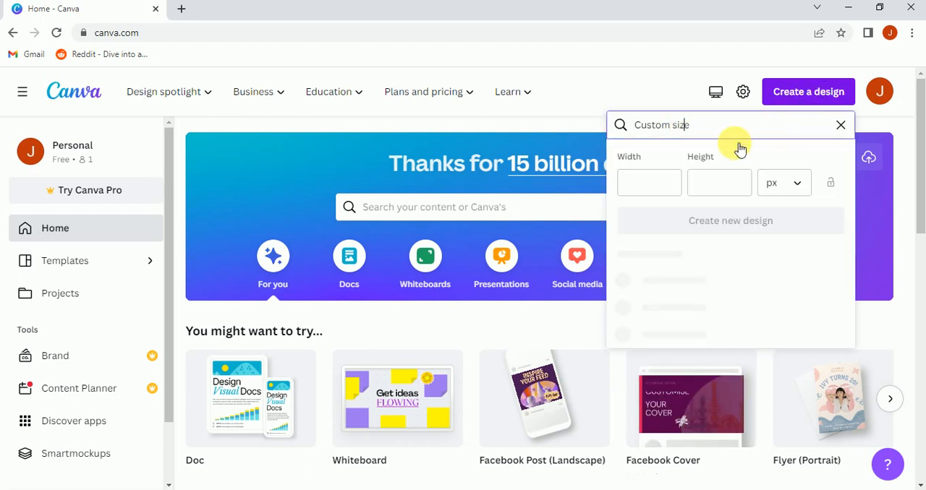
{"action": "left_click", "coordinate": [665, 186]}
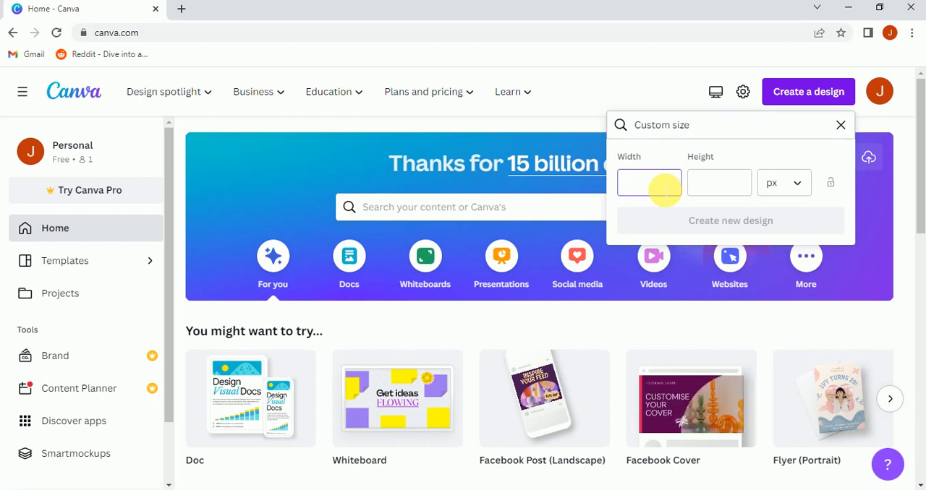
{"action": "type", "text": "500"}
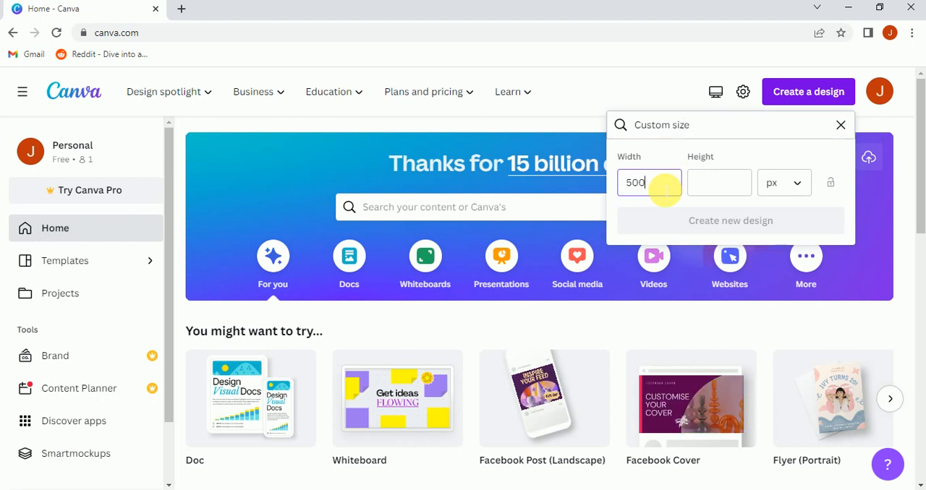
{"action": "left_click", "coordinate": [737, 185]}
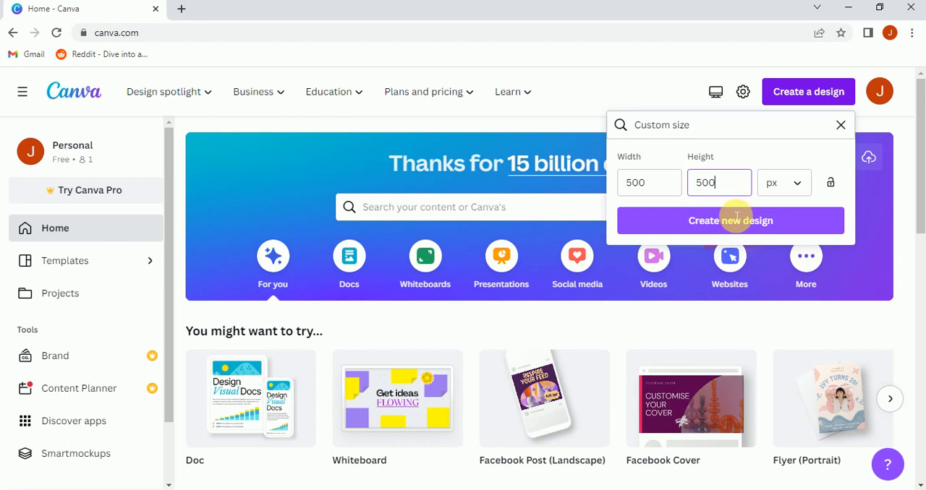
{"action": "left_click", "coordinate": [733, 222]}
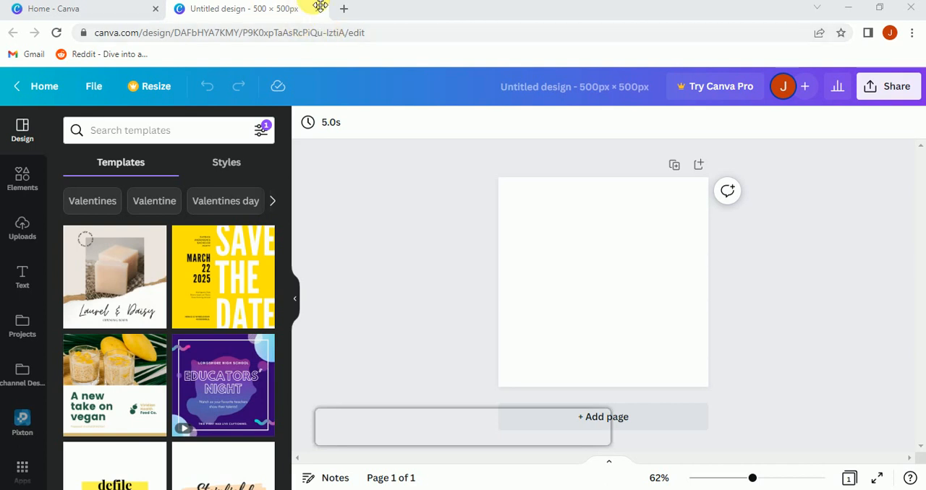
{"action": "left_click", "coordinate": [41, 85]}
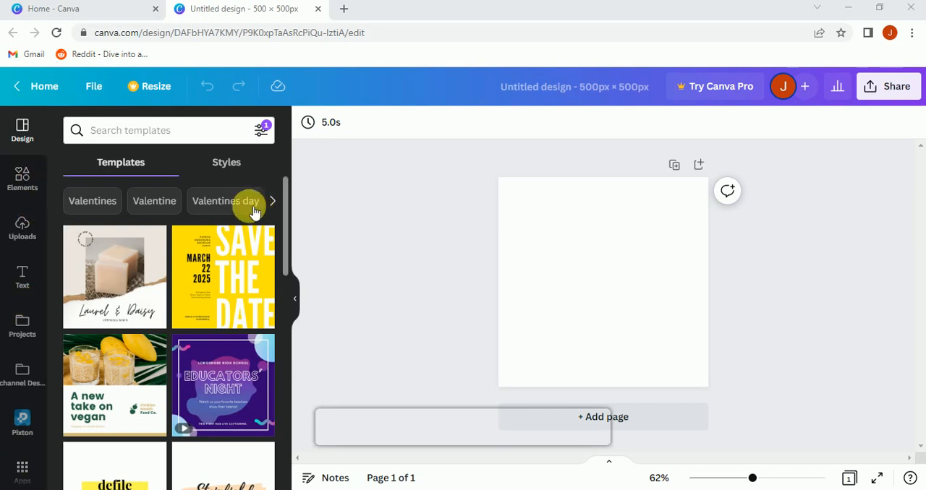
{"action": "scroll", "coordinate": [257, 211], "scroll_direction": "down", "scroll_amount": 1}
{"action": "scroll", "coordinate": [276, 232], "scroll_direction": "up", "scroll_amount": 1}
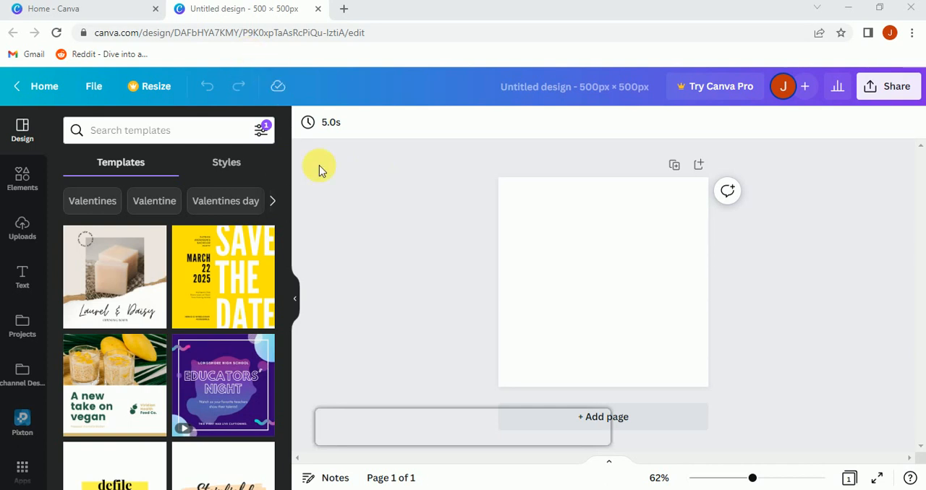
{"action": "scroll", "coordinate": [239, 246], "scroll_direction": "down", "scroll_amount": 3}
{"action": "scroll", "coordinate": [253, 271], "scroll_direction": "up", "scroll_amount": 3}
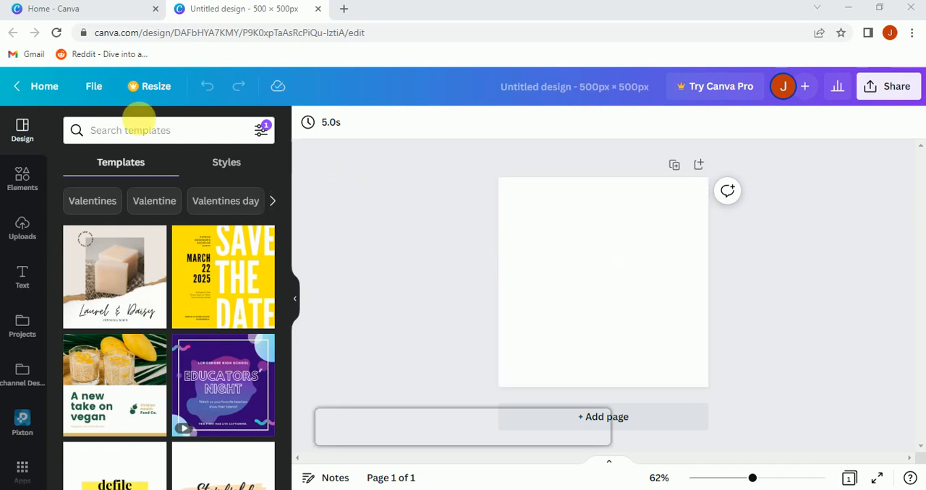
Step: Search the templates for "food" and apply the green "Special Healthy Spices" template to the blank page
{"action": "left_click", "coordinate": [130, 134]}
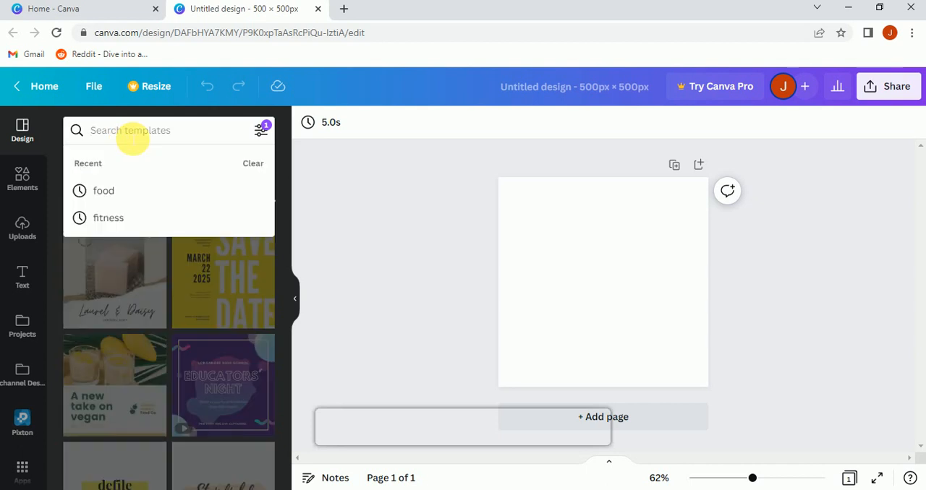
{"action": "type", "text": "food"}
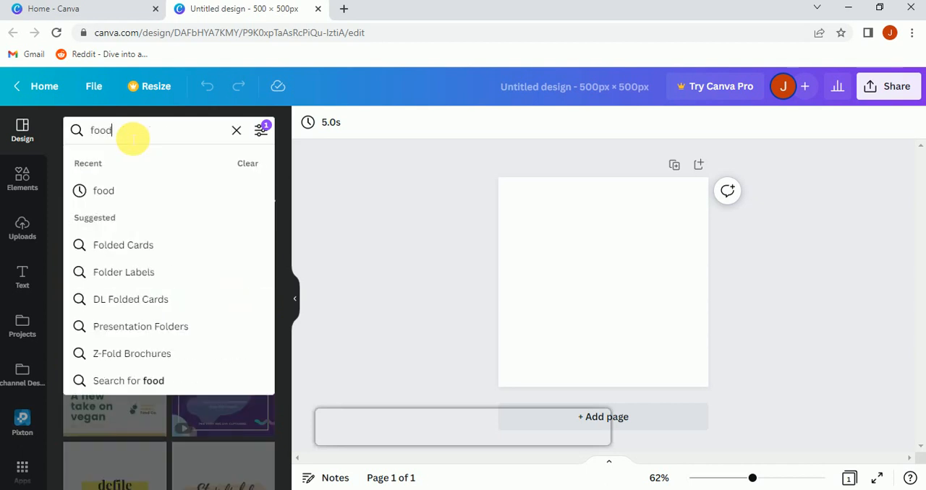
{"action": "key", "text": "Return"}
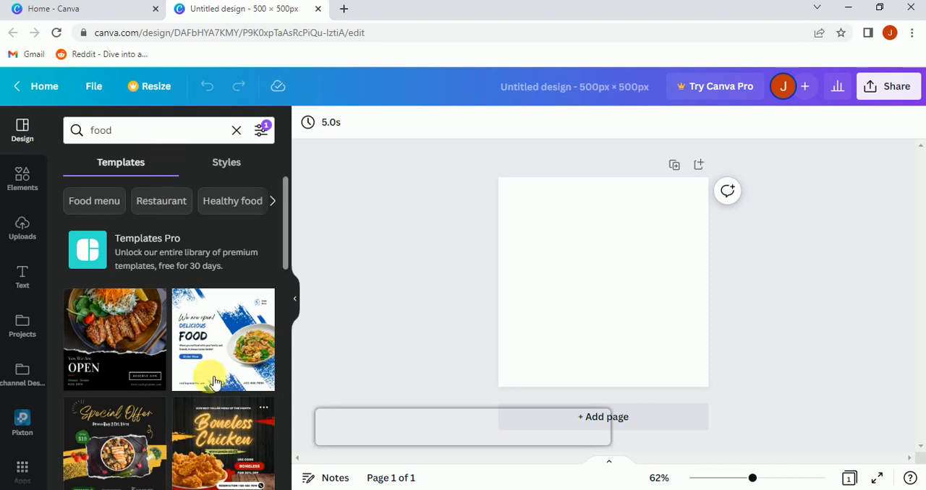
{"action": "scroll", "coordinate": [137, 316], "scroll_direction": "down", "scroll_amount": 1}
{"action": "scroll", "coordinate": [137, 316], "scroll_direction": "down", "scroll_amount": 1}
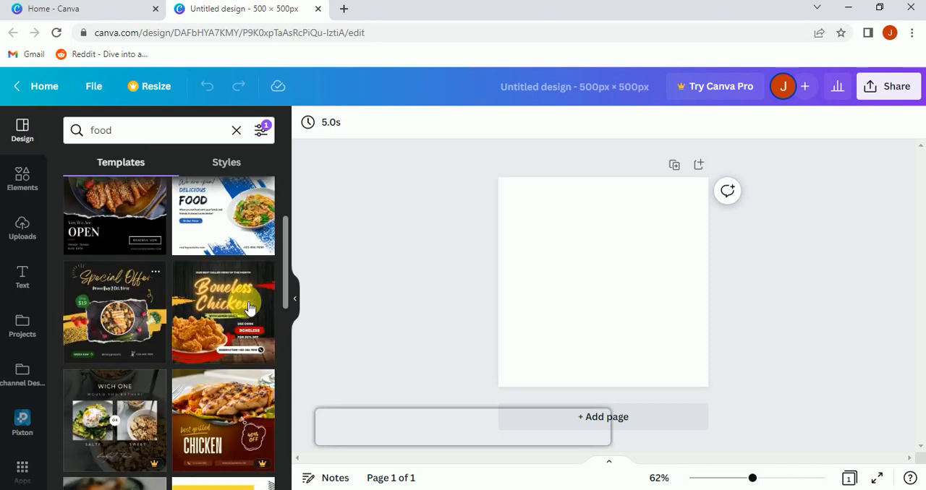
{"action": "scroll", "coordinate": [244, 311], "scroll_direction": "down", "scroll_amount": 1}
{"action": "scroll", "coordinate": [243, 324], "scroll_direction": "down", "scroll_amount": 4}
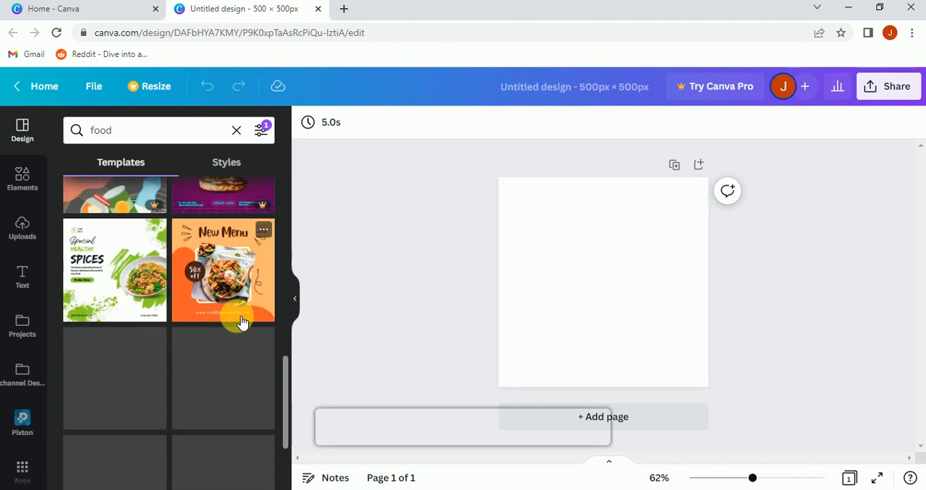
{"action": "scroll", "coordinate": [244, 320], "scroll_direction": "up", "scroll_amount": 2}
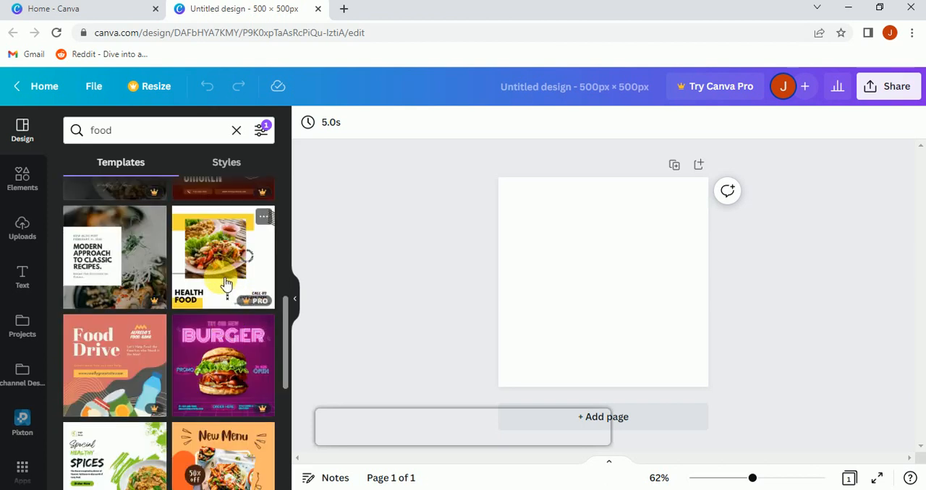
{"action": "scroll", "coordinate": [176, 351], "scroll_direction": "down", "scroll_amount": 1}
{"action": "scroll", "coordinate": [176, 351], "scroll_direction": "down", "scroll_amount": 2}
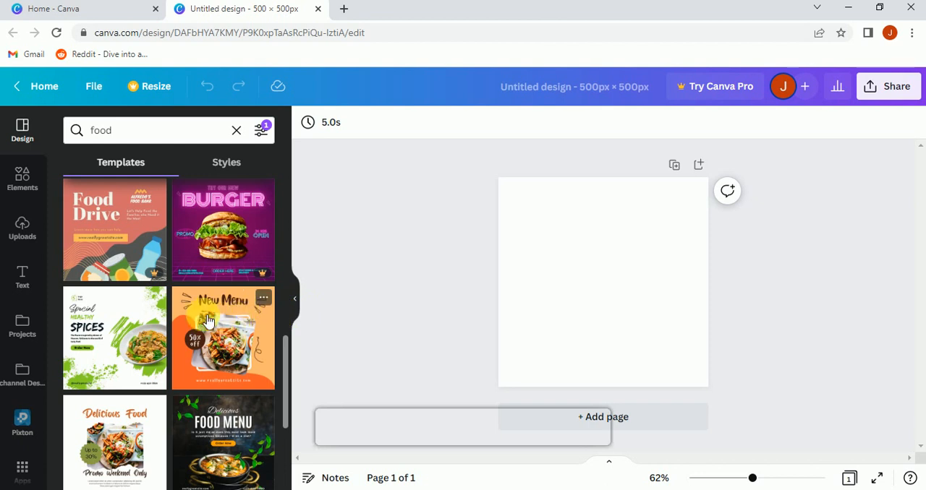
{"action": "scroll", "coordinate": [138, 315], "scroll_direction": "down", "scroll_amount": 4}
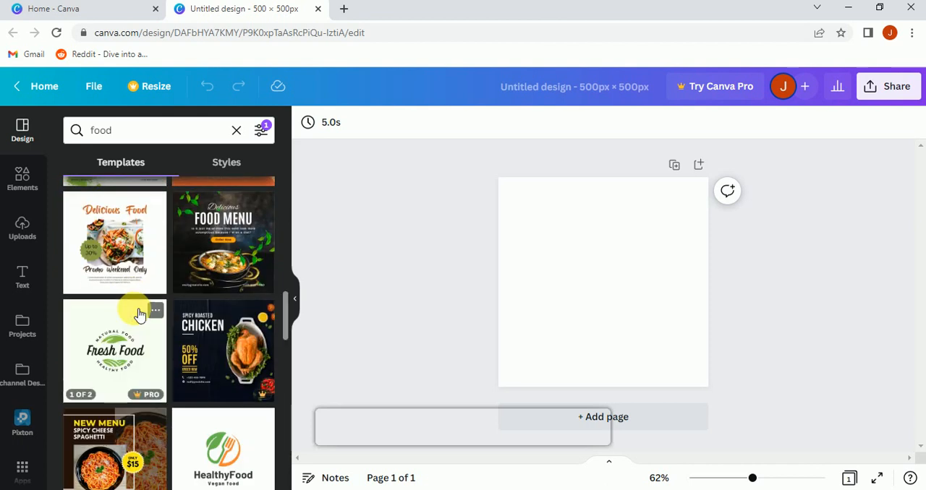
{"action": "scroll", "coordinate": [99, 359], "scroll_direction": "up", "scroll_amount": 4}
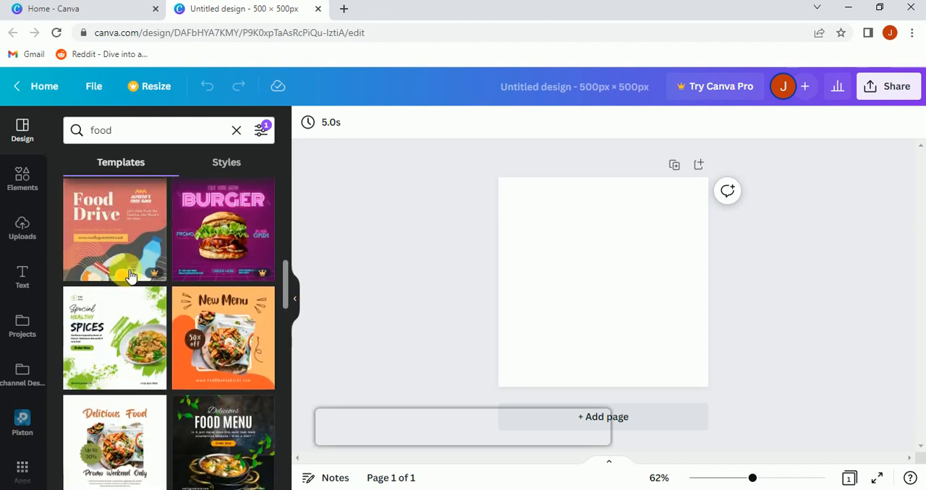
{"action": "left_click", "coordinate": [128, 336]}
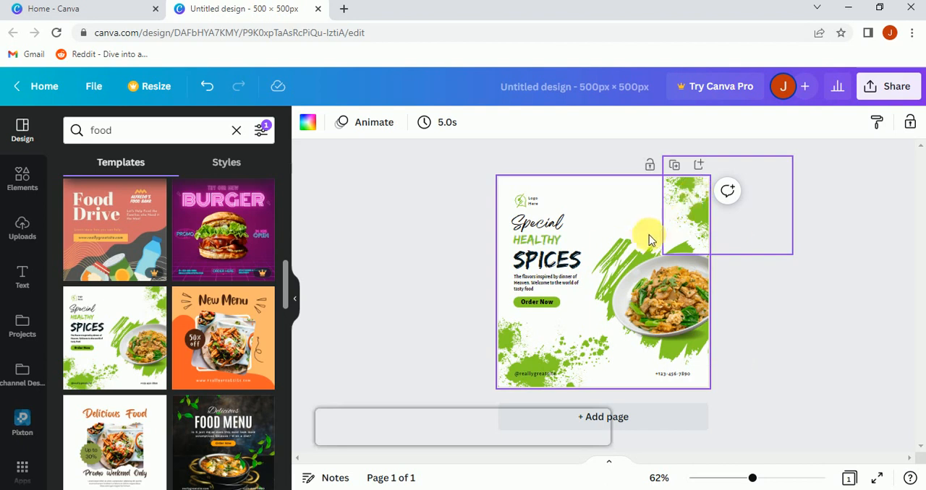
Step: Select the green paint splatter in the page's upper-right corner and search its color choices for "blue"
{"action": "left_click", "coordinate": [676, 219]}
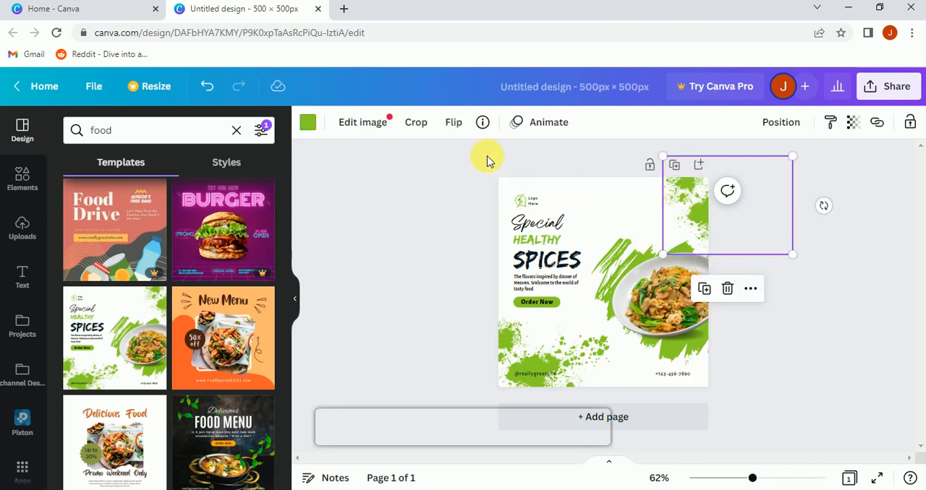
{"action": "left_click", "coordinate": [312, 128]}
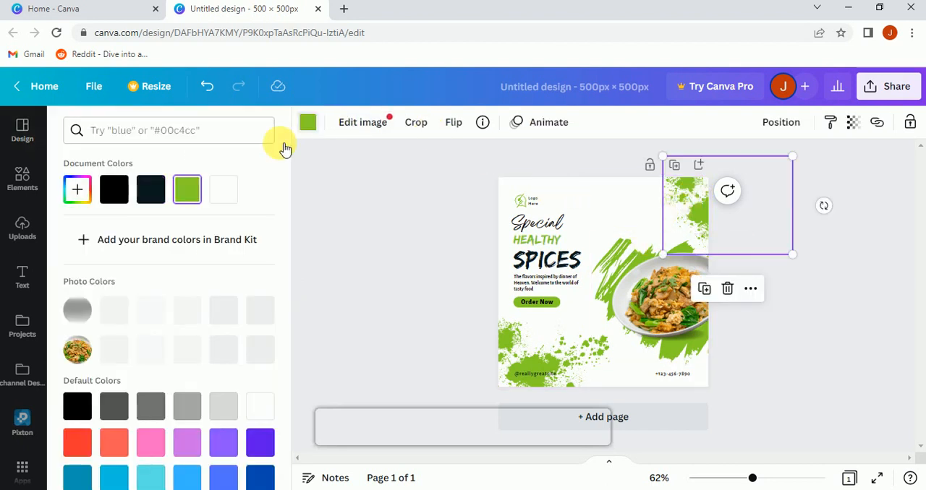
{"action": "left_click", "coordinate": [167, 134]}
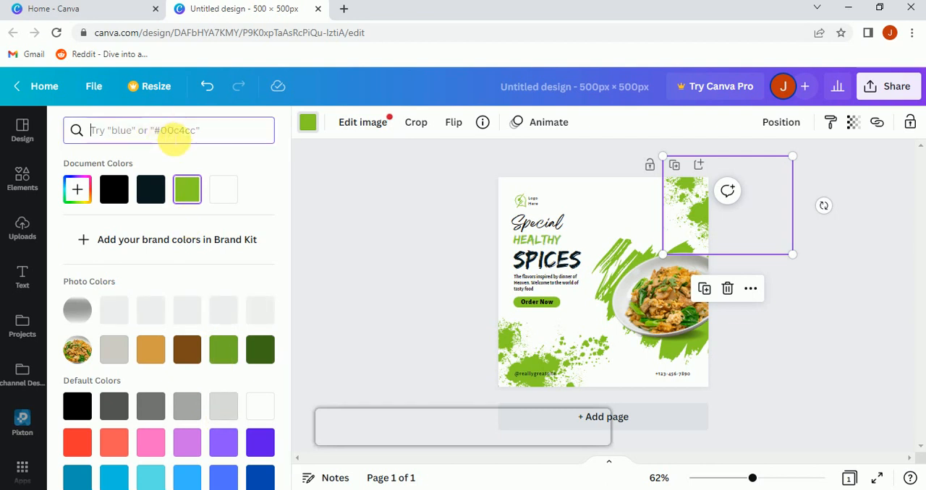
{"action": "type", "text": "blu"}
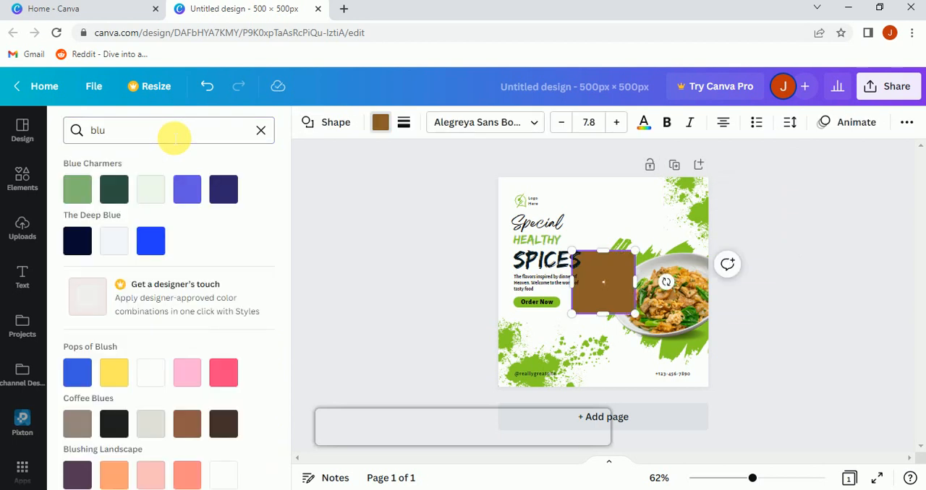
{"action": "left_click", "coordinate": [171, 136]}
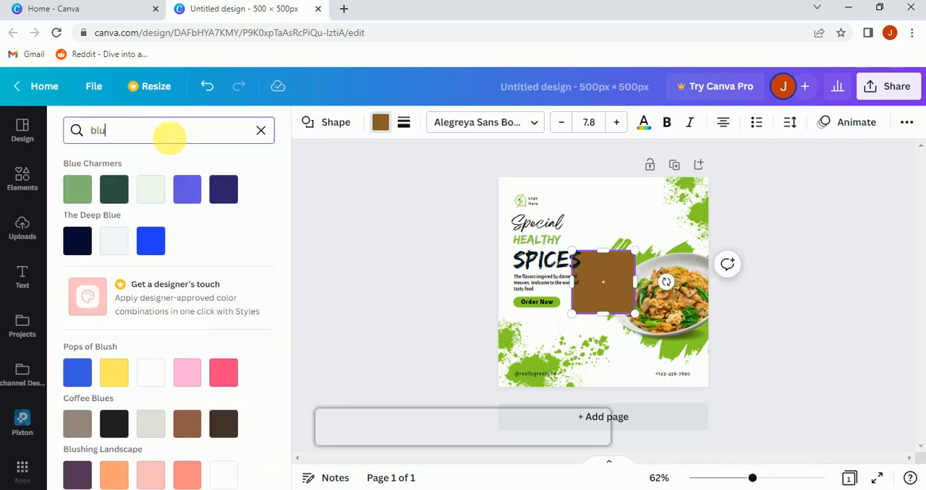
{"action": "type", "text": "e"}
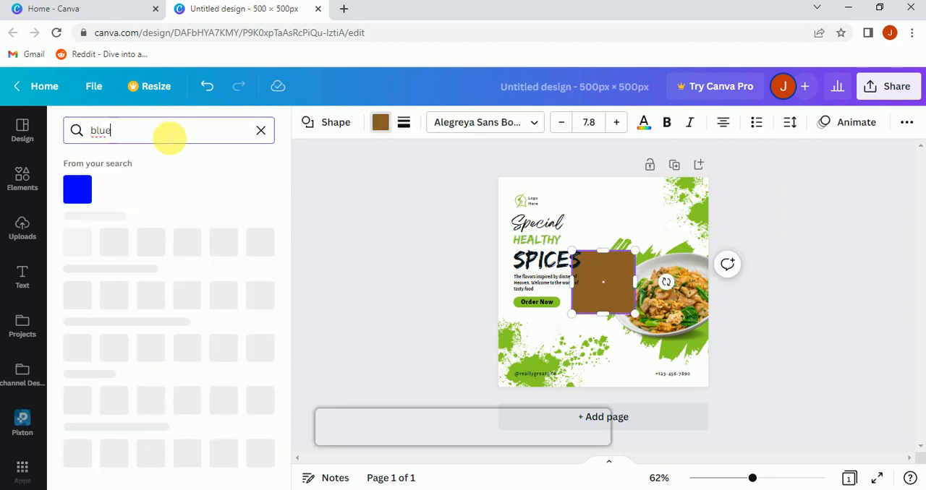
Step: Delete the stray square in the middle of the page and recolor the upper-right splatter with the pure blue from the search
{"action": "left_click", "coordinate": [86, 191]}
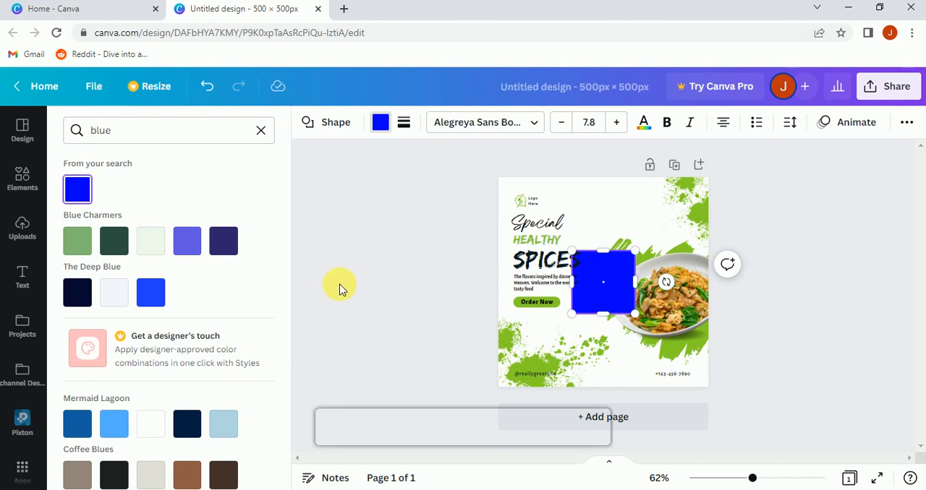
{"action": "key", "text": "Delete"}
{"action": "left_click", "coordinate": [677, 213]}
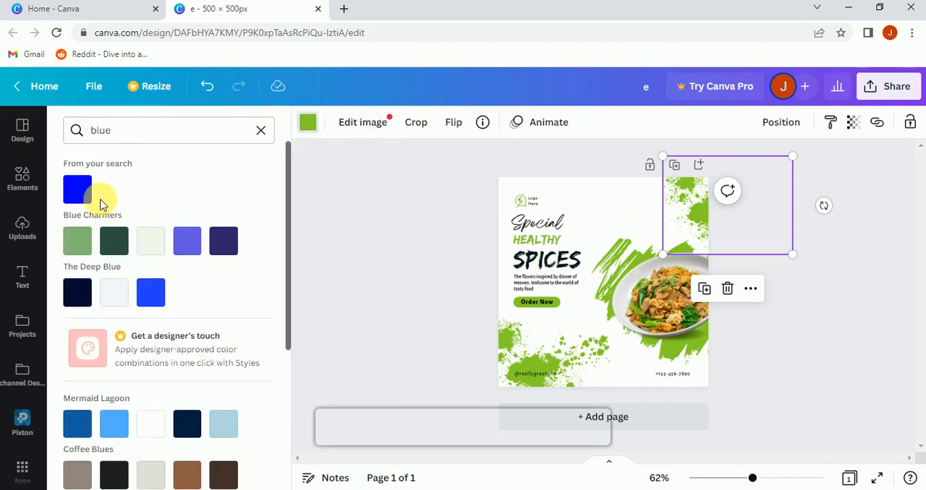
{"action": "left_click", "coordinate": [78, 197]}
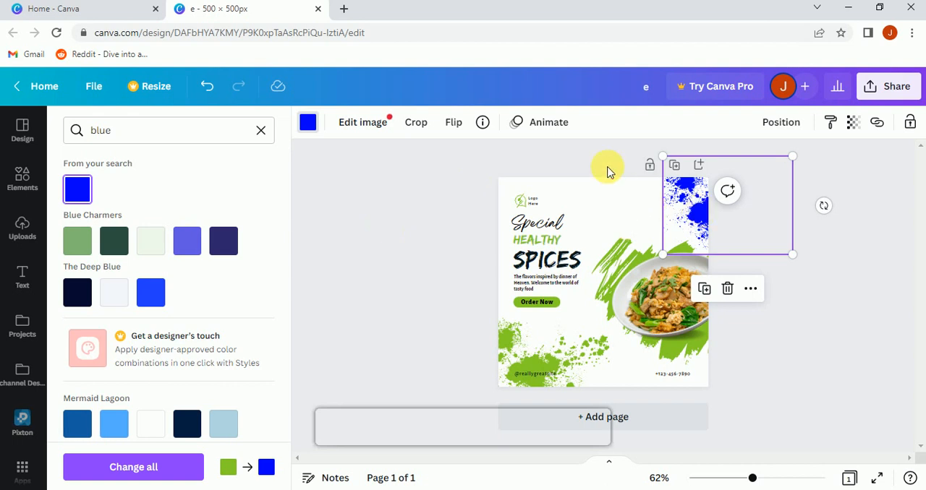
Step: Recolor the green brush strokes behind the food plate with the same pure blue
{"action": "left_click", "coordinate": [611, 256]}
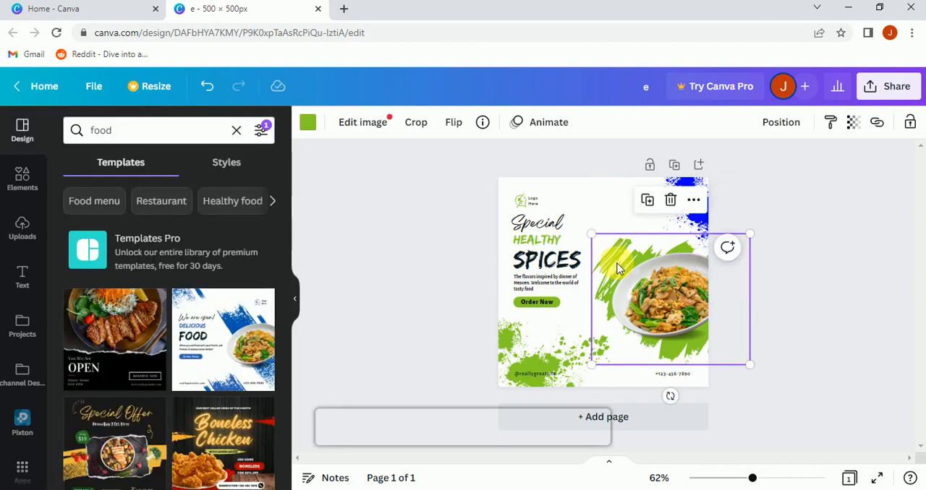
{"action": "left_click", "coordinate": [317, 123]}
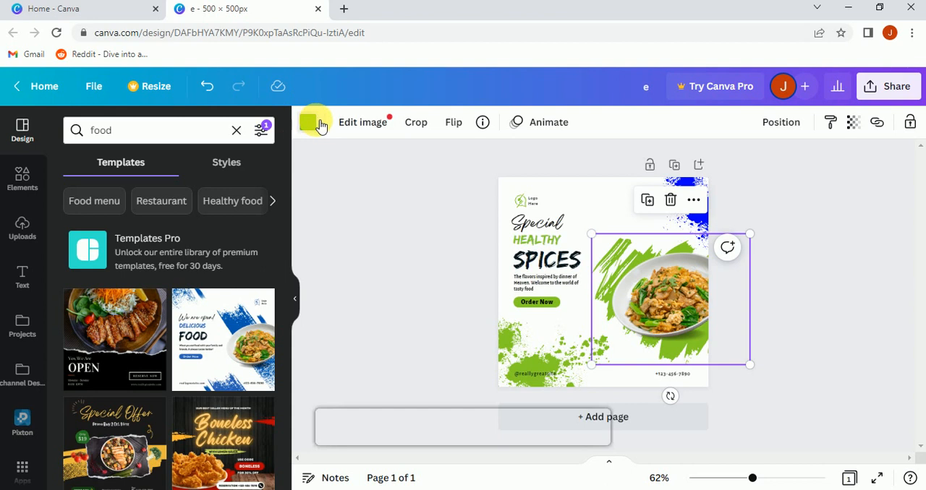
{"action": "left_click", "coordinate": [85, 194]}
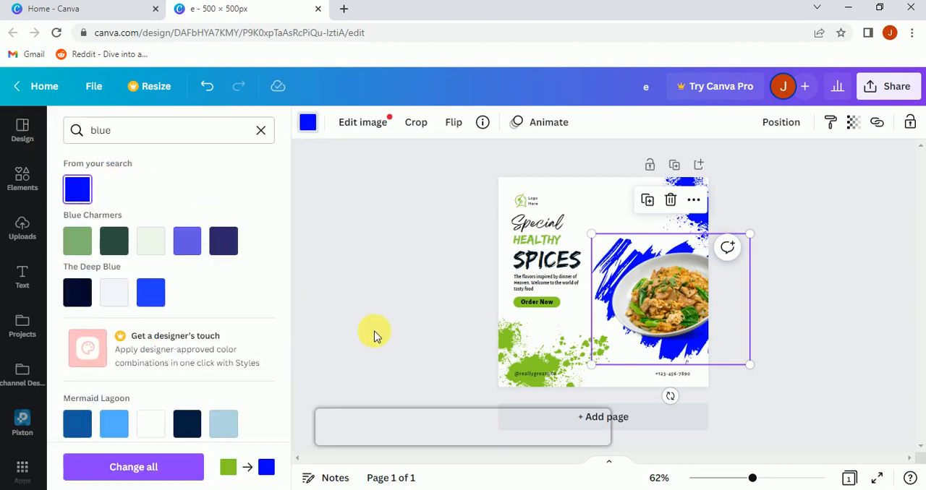
Step: Recolor the green paint splatter in the page's lower-left corner and the logo icon with the pure blue from the search
{"action": "left_click", "coordinate": [504, 340]}
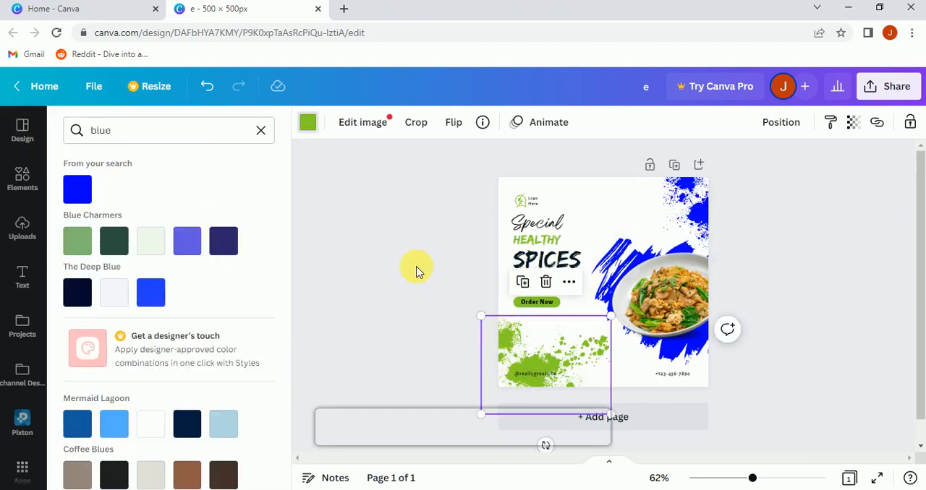
{"action": "left_click", "coordinate": [82, 180]}
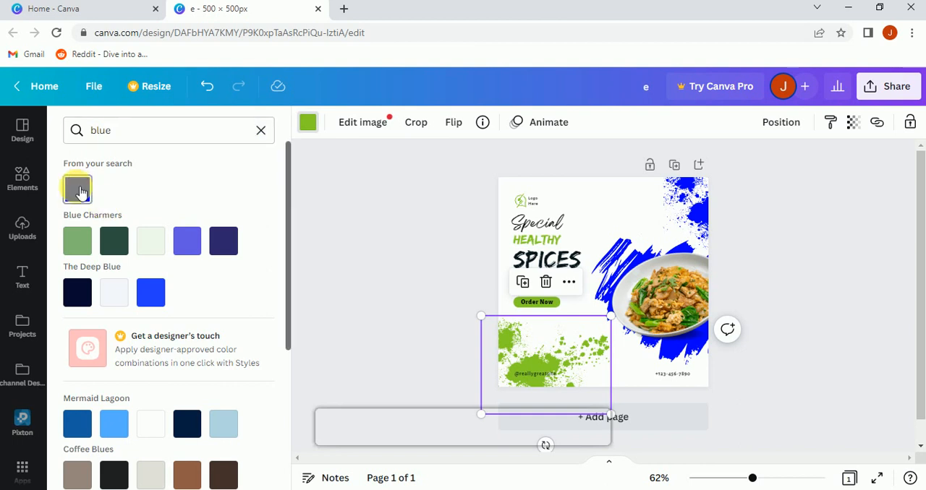
{"action": "left_click", "coordinate": [522, 200]}
{"action": "left_click", "coordinate": [309, 124]}
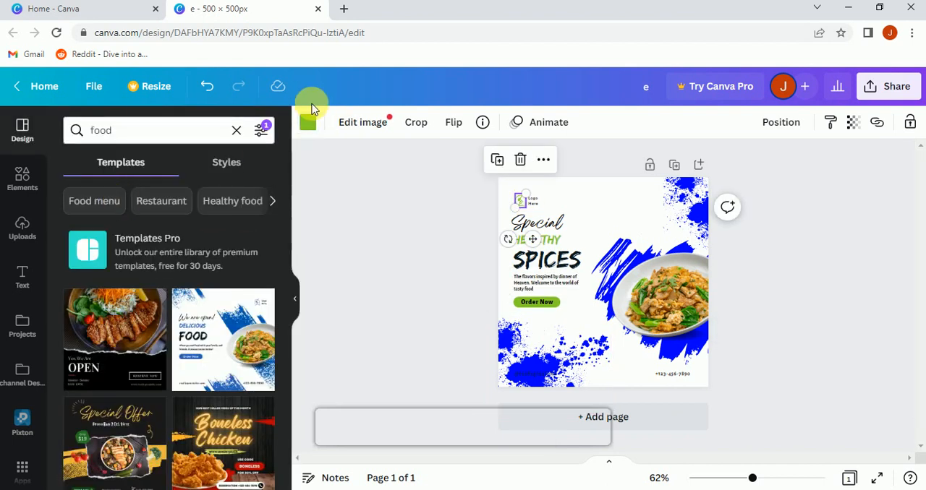
{"action": "left_click", "coordinate": [307, 121]}
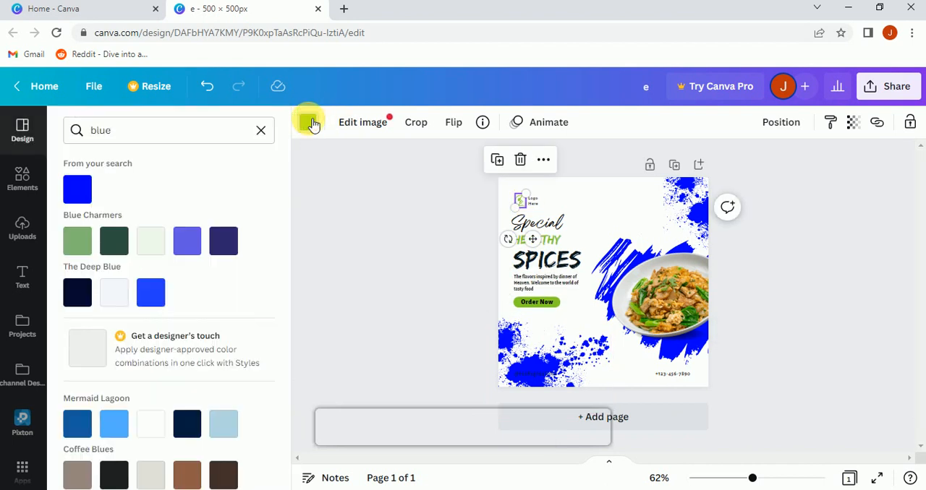
{"action": "left_click", "coordinate": [77, 190]}
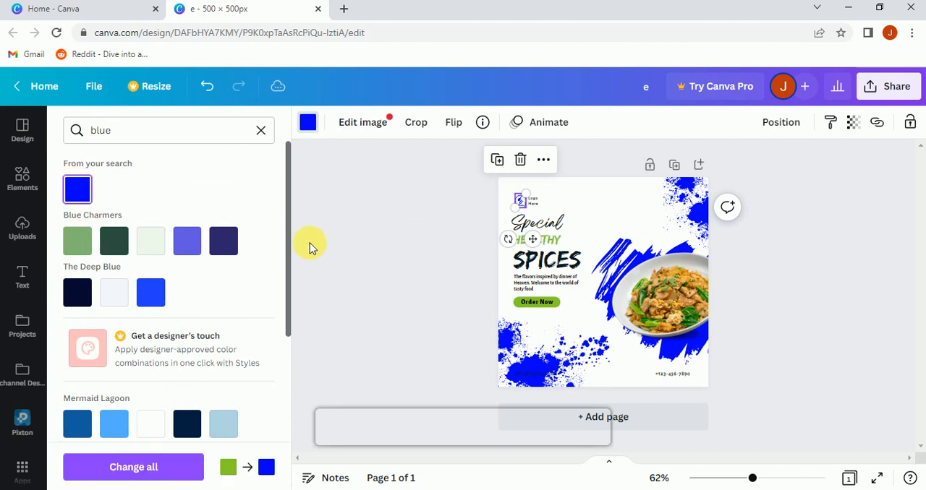
Step: Change both green colors of the shape behind the "Order Now" text to the same pure blue
{"action": "left_click", "coordinate": [557, 305]}
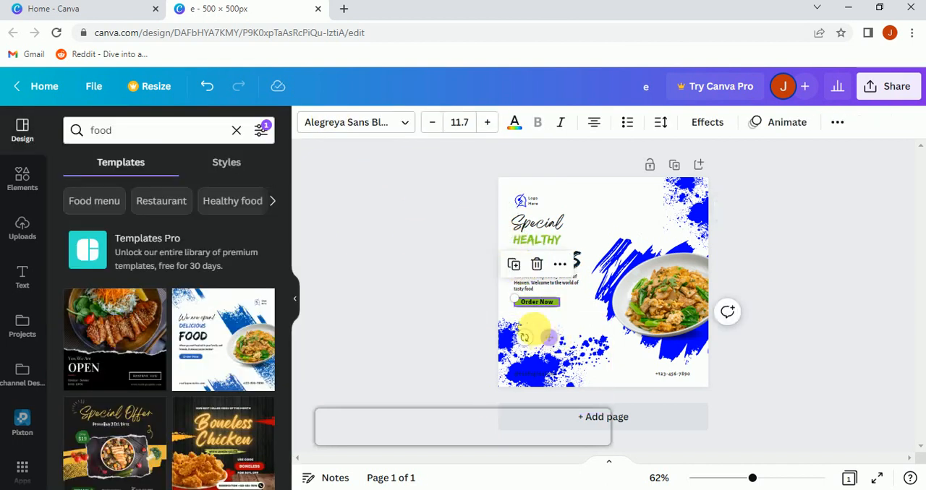
{"action": "left_click", "coordinate": [459, 268]}
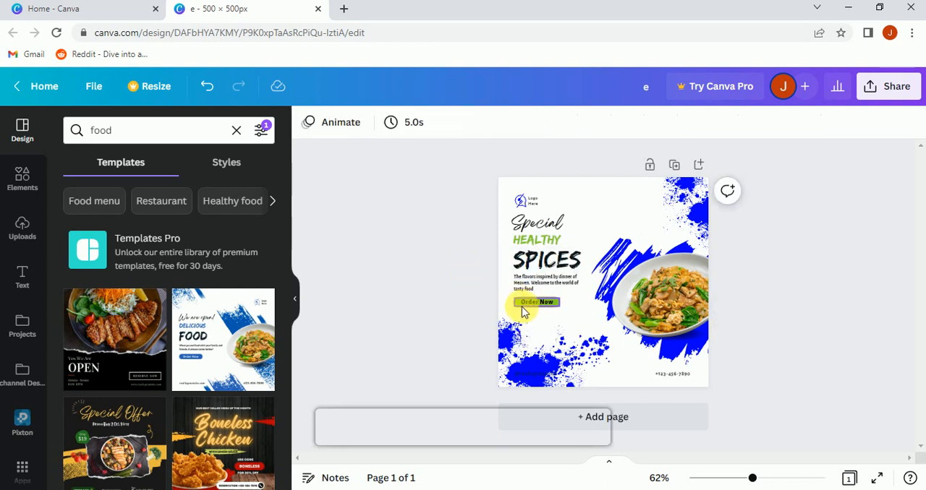
{"action": "left_click", "coordinate": [521, 312]}
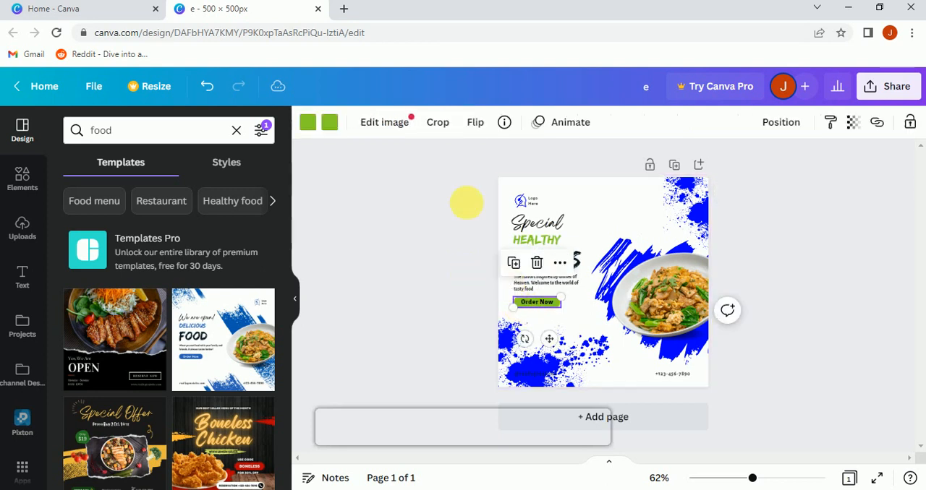
{"action": "left_click", "coordinate": [316, 130]}
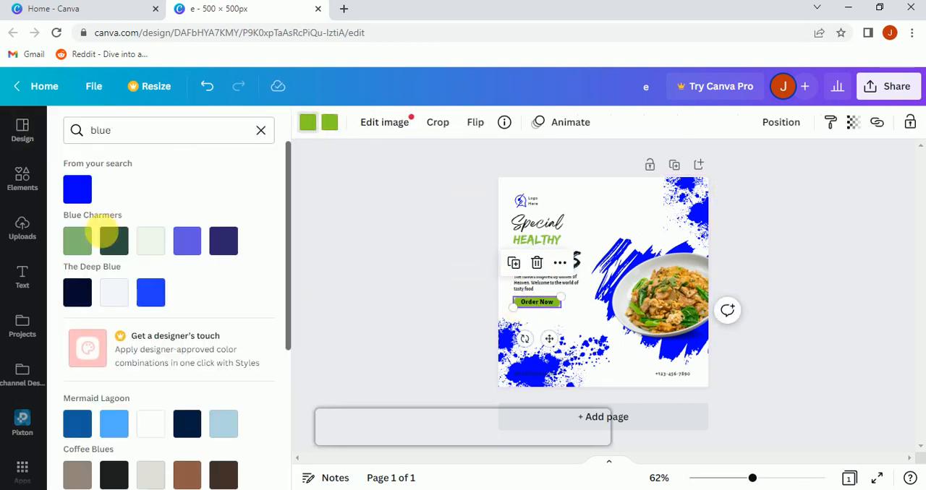
{"action": "left_click", "coordinate": [77, 189]}
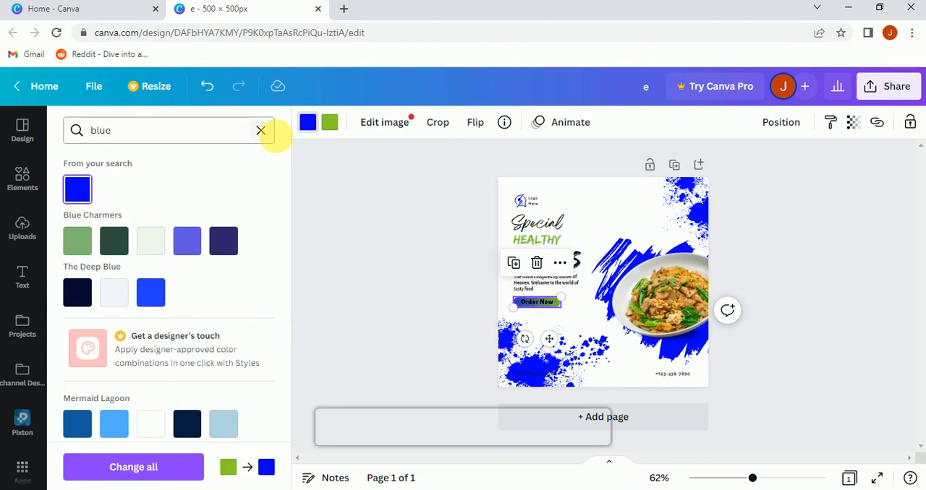
{"action": "left_click", "coordinate": [329, 122]}
{"action": "left_click", "coordinate": [77, 190]}
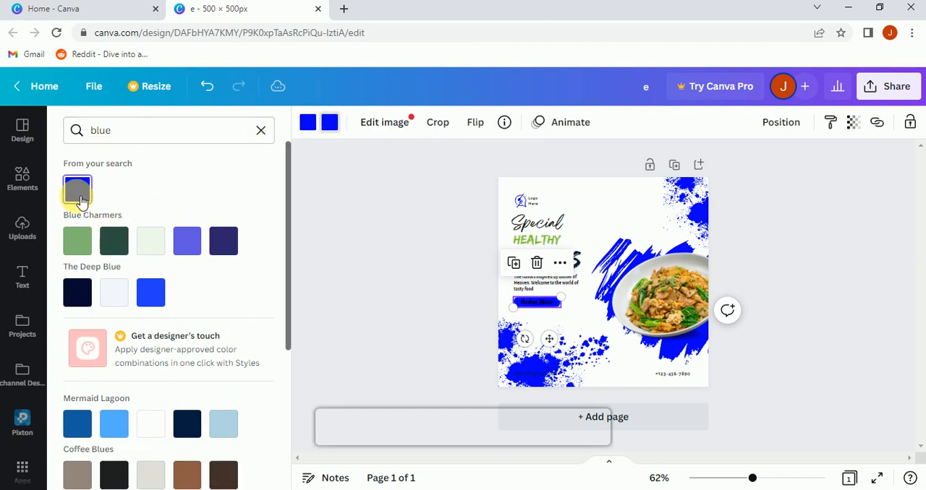
{"action": "left_click", "coordinate": [357, 290]}
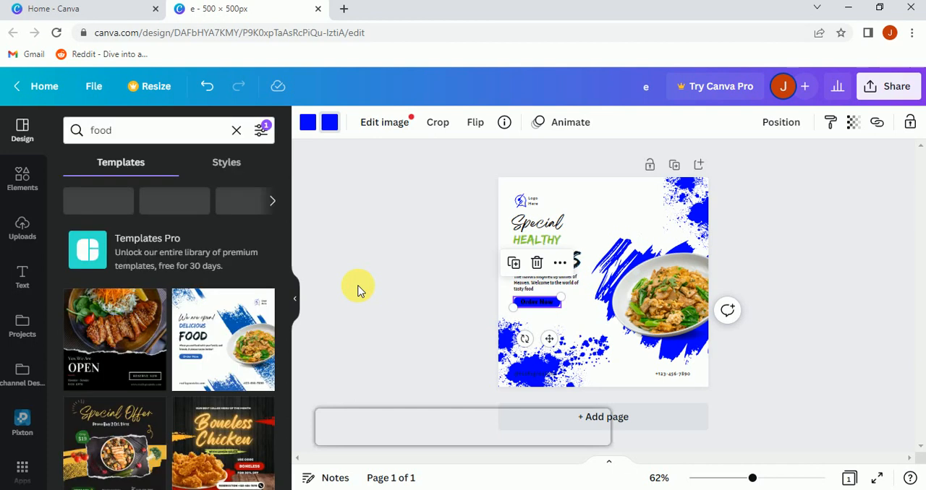
Step: Change the color of the "HEALTHY" heading text to the pure blue from the document colors
{"action": "left_click", "coordinate": [543, 243]}
{"action": "left_click", "coordinate": [544, 244]}
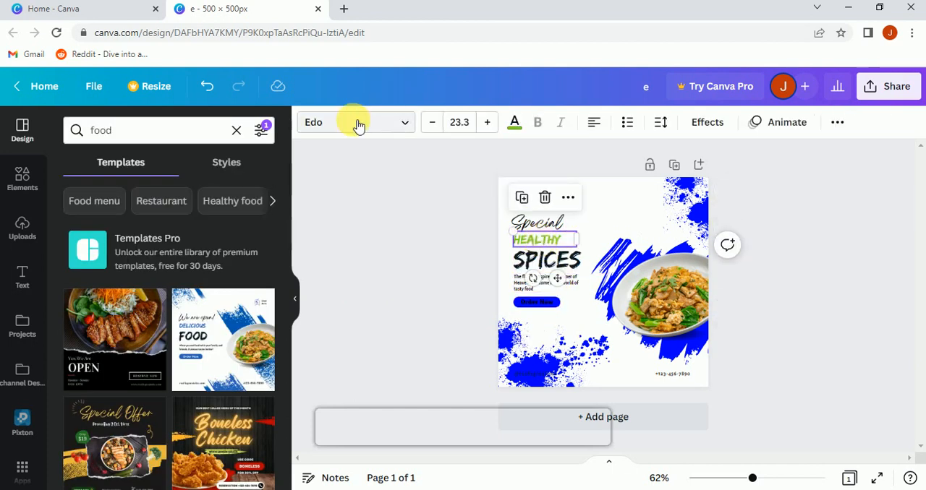
{"action": "left_click", "coordinate": [506, 244]}
{"action": "left_click", "coordinate": [519, 239]}
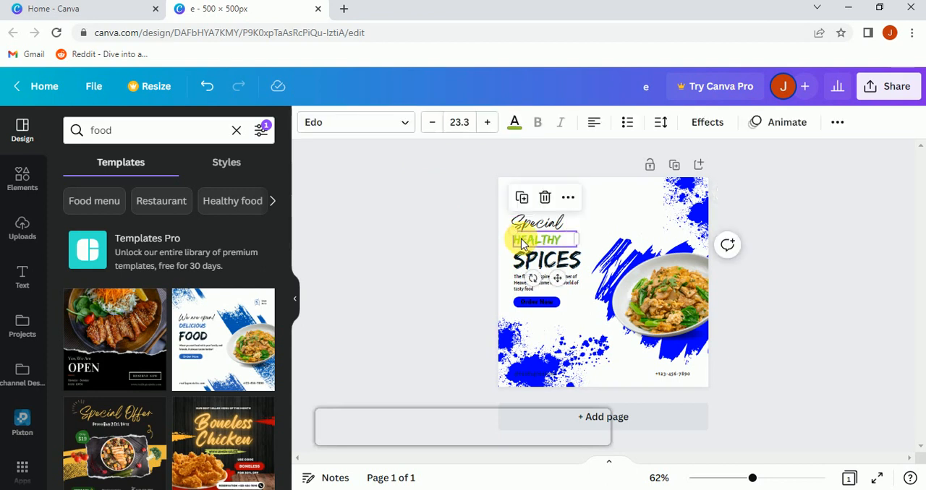
{"action": "left_click", "coordinate": [516, 125]}
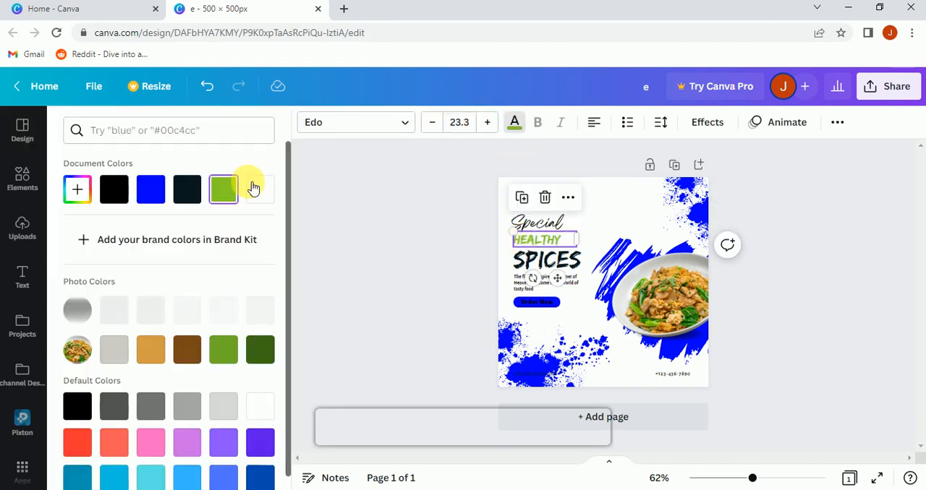
{"action": "left_click", "coordinate": [151, 191]}
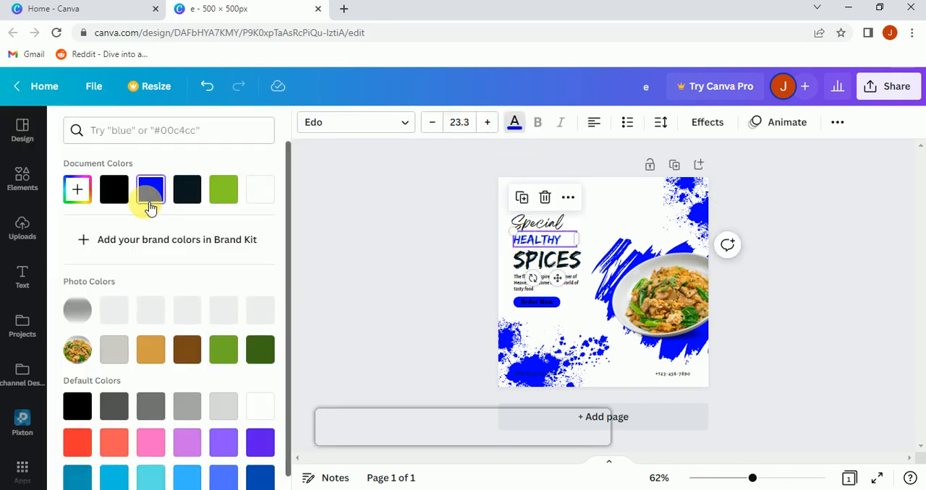
{"action": "left_click", "coordinate": [381, 285]}
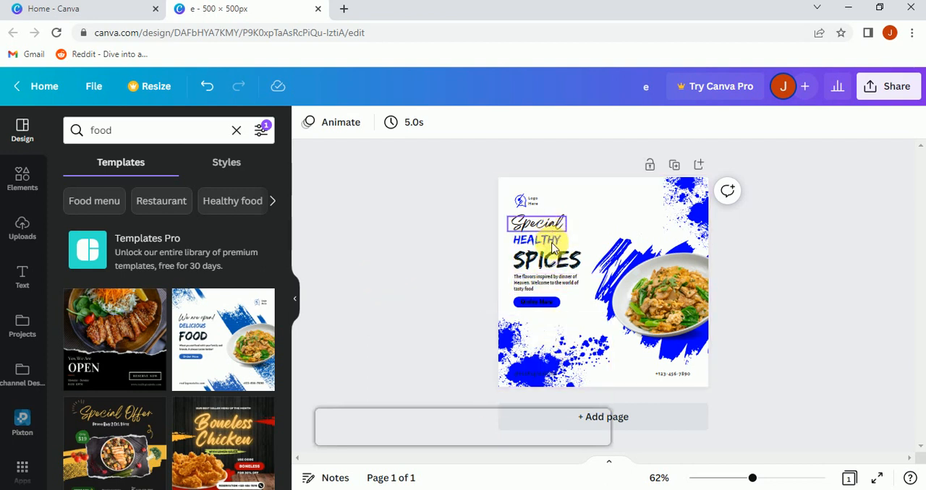
Step: Change the "Order Now" text color to white from the document colors
{"action": "left_click", "coordinate": [546, 304]}
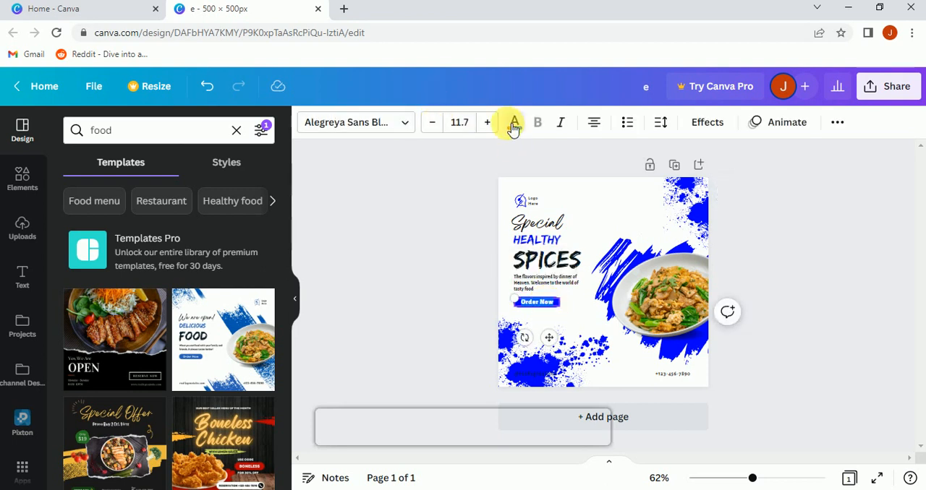
{"action": "left_click", "coordinate": [515, 123]}
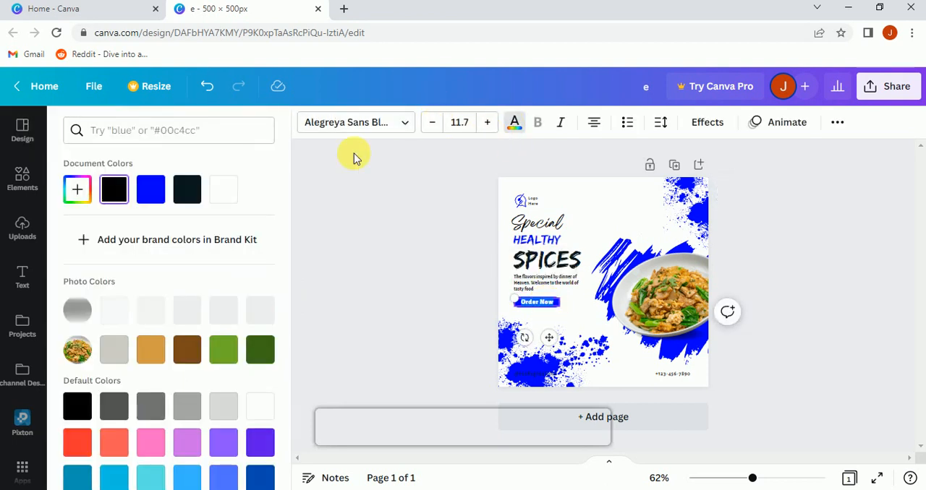
{"action": "left_click", "coordinate": [227, 192]}
{"action": "left_click", "coordinate": [384, 267]}
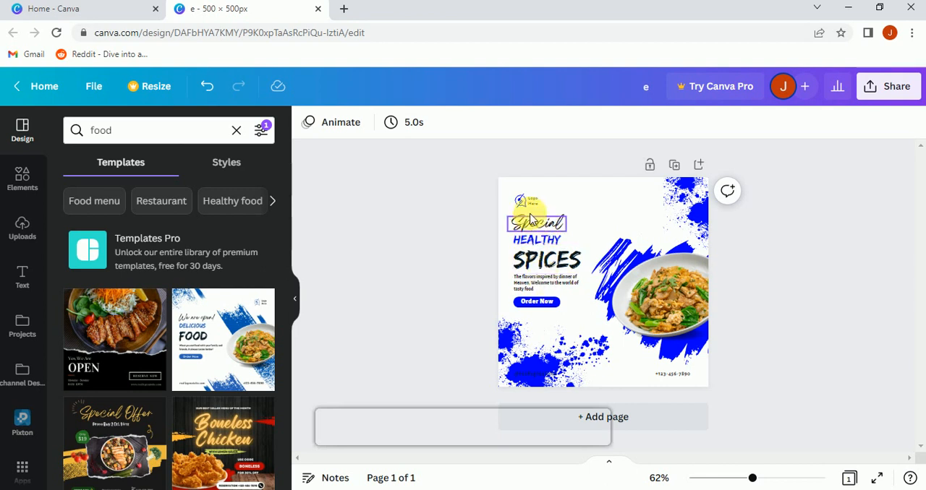
Step: Replace the "SPICES" heading text with "FOOD"
{"action": "double_click", "coordinate": [550, 263]}
{"action": "key", "text": "BackSpace"}
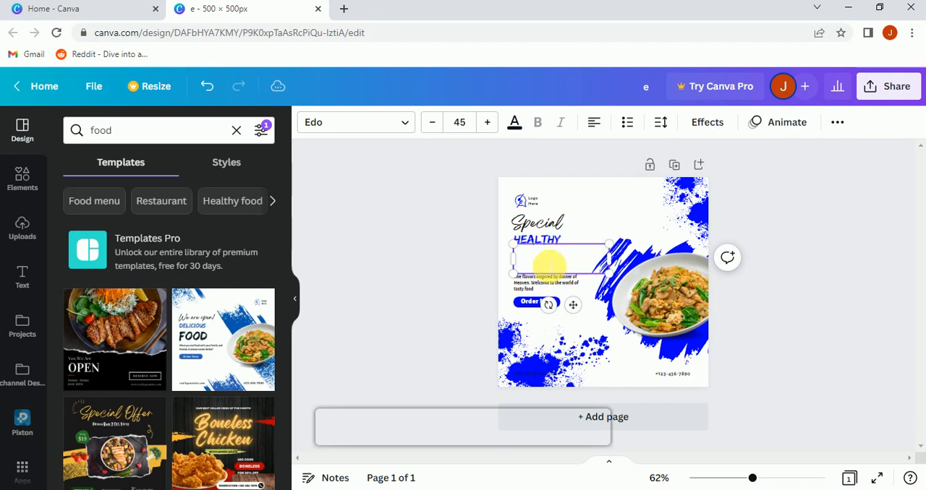
{"action": "type", "text": "FOOD"}
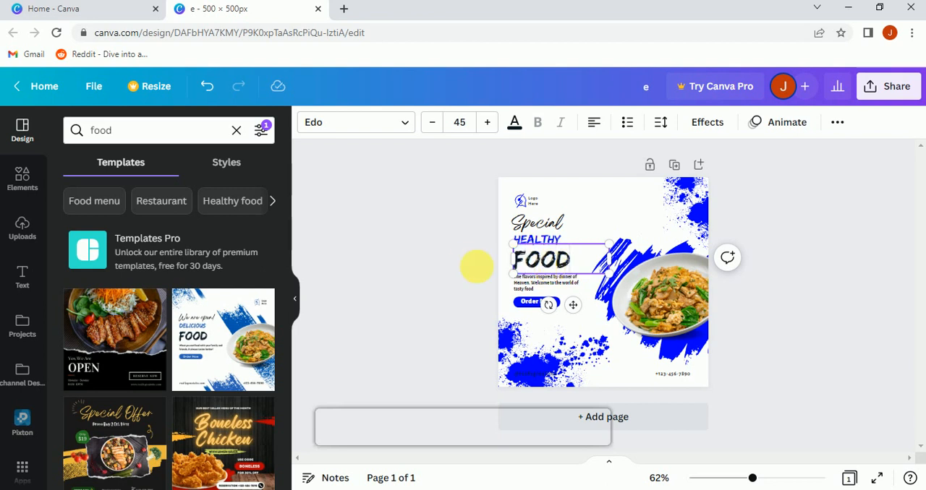
{"action": "left_click", "coordinate": [472, 264]}
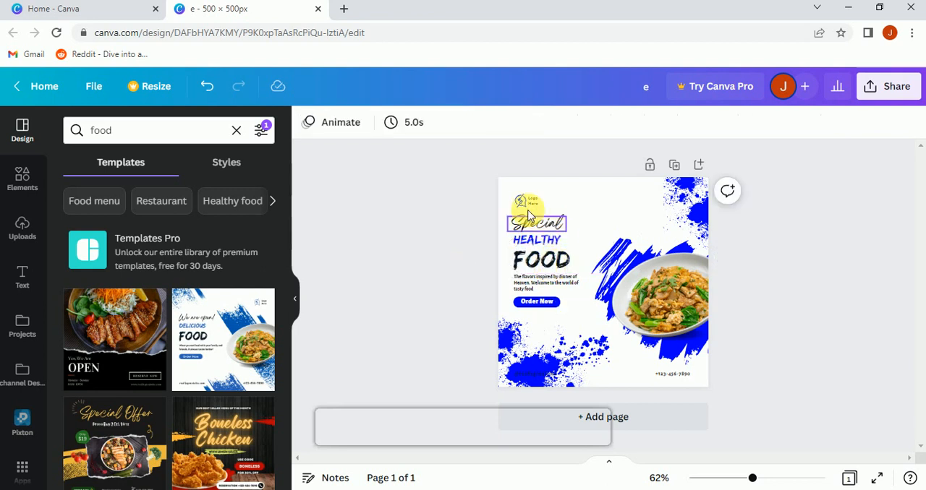
Step: Replace the description paragraph below the "FOOD" heading with "The food you must like"
{"action": "left_click", "coordinate": [543, 289]}
{"action": "double_click", "coordinate": [543, 290]}
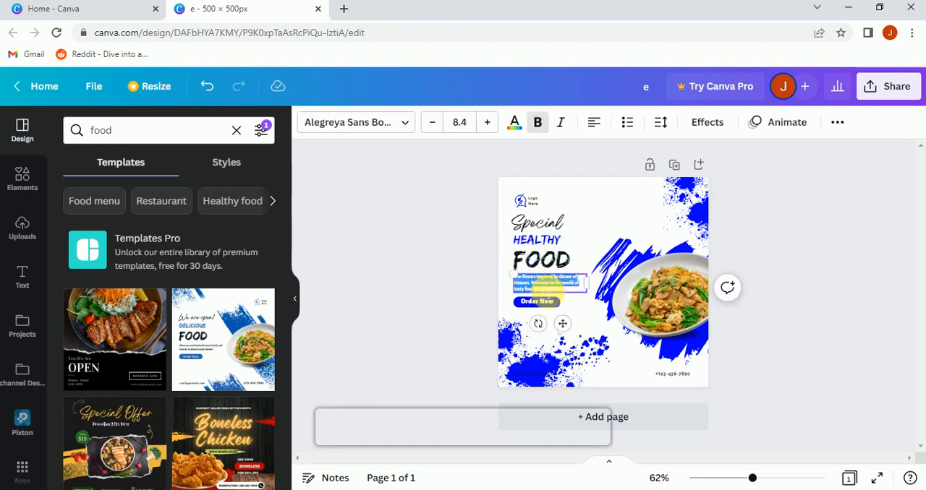
{"action": "key", "text": "BackSpace"}
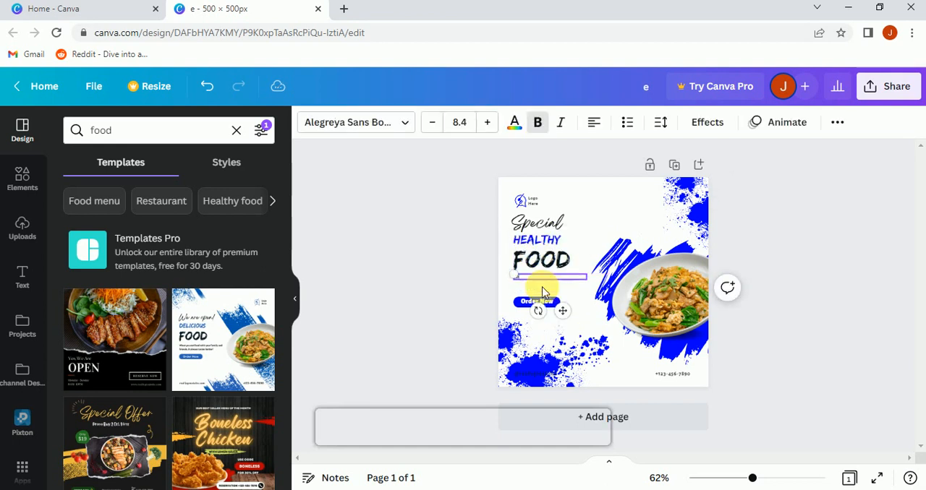
{"action": "type", "text": "the food you must like"}
{"action": "left_click", "coordinate": [451, 277]}
{"action": "left_click", "coordinate": [529, 282]}
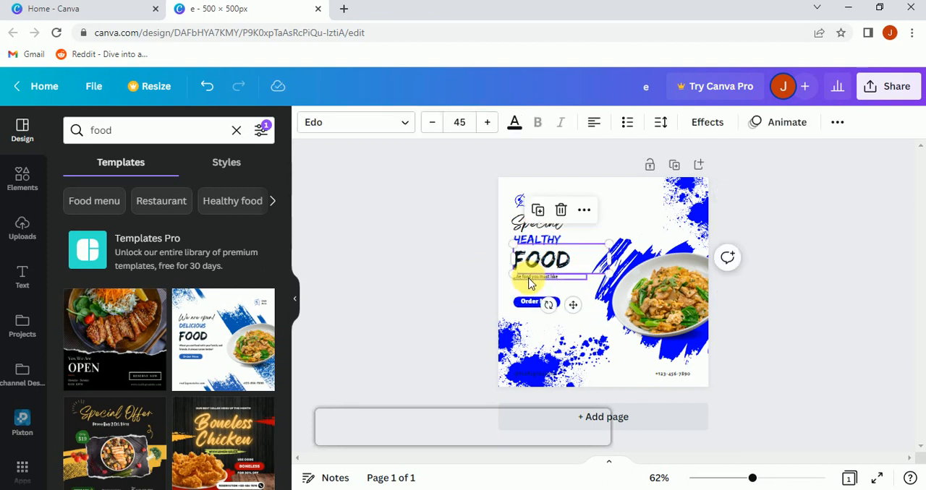
{"action": "left_click", "coordinate": [526, 279]}
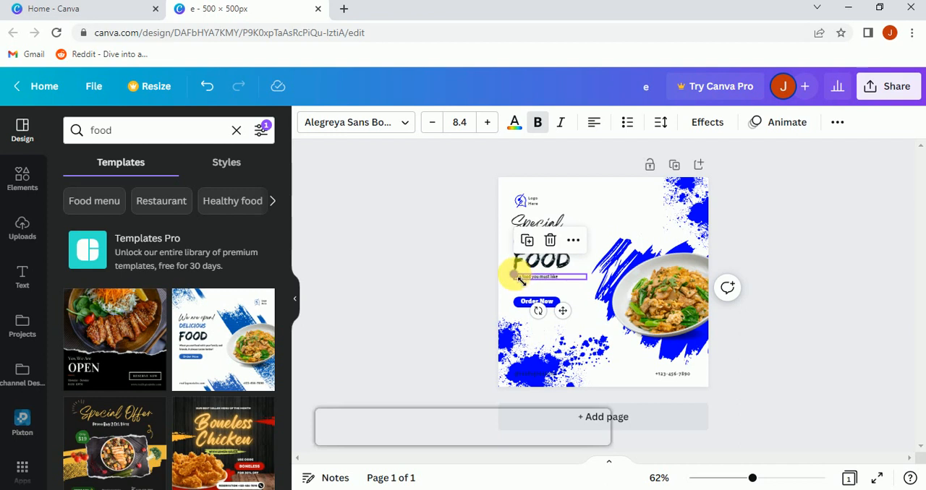
{"action": "left_click", "coordinate": [462, 301]}
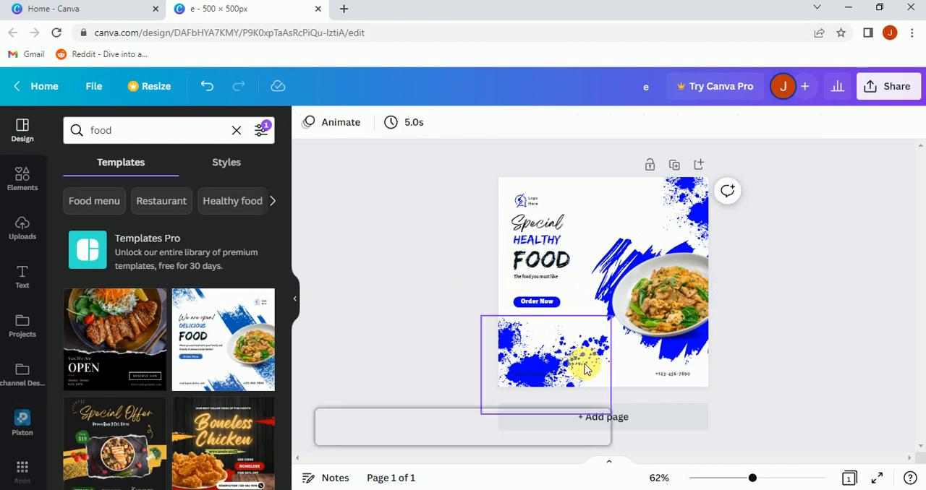
{"action": "double_click", "coordinate": [547, 378]}
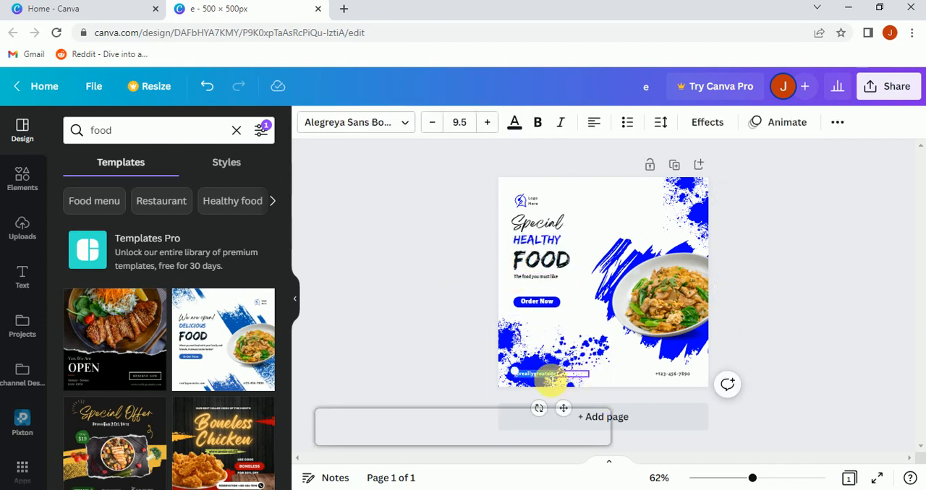
{"action": "key", "text": "BackSpace"}
{"action": "type", "text": "www.abc.com"}
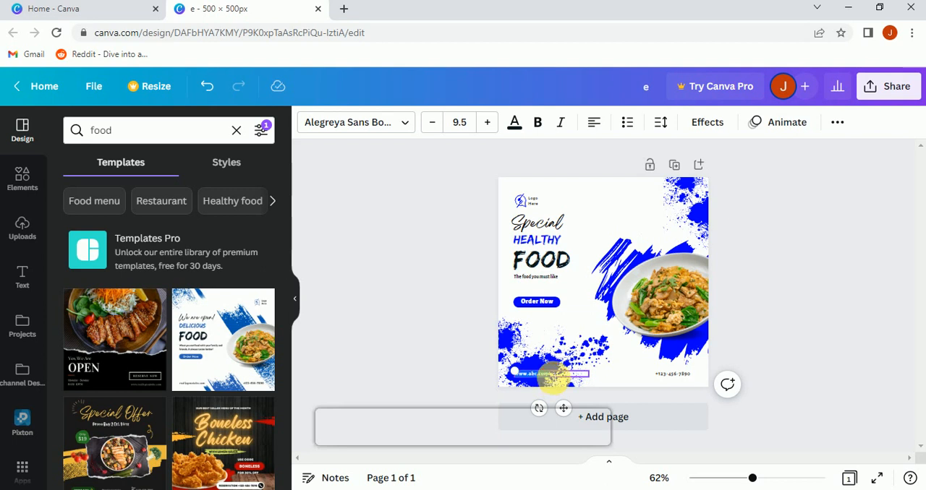
{"action": "left_click", "coordinate": [514, 123]}
{"action": "left_click", "coordinate": [224, 190]}
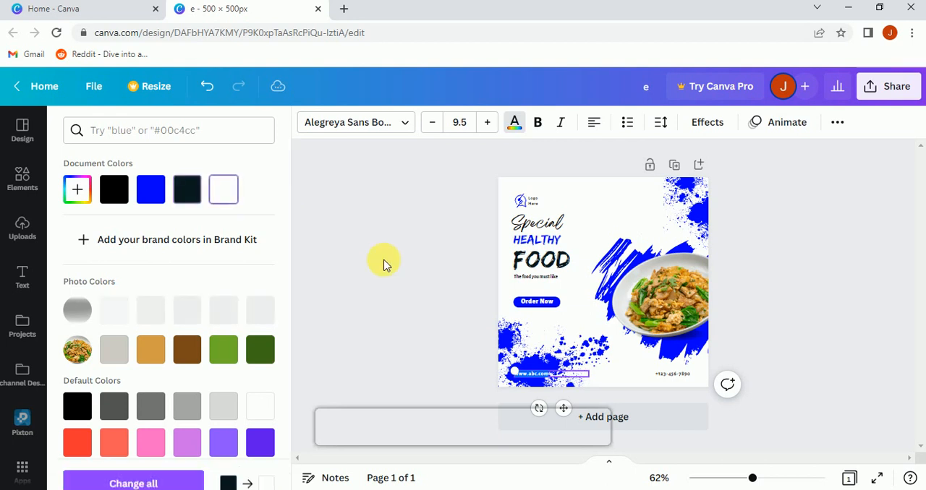
{"action": "left_click", "coordinate": [383, 264]}
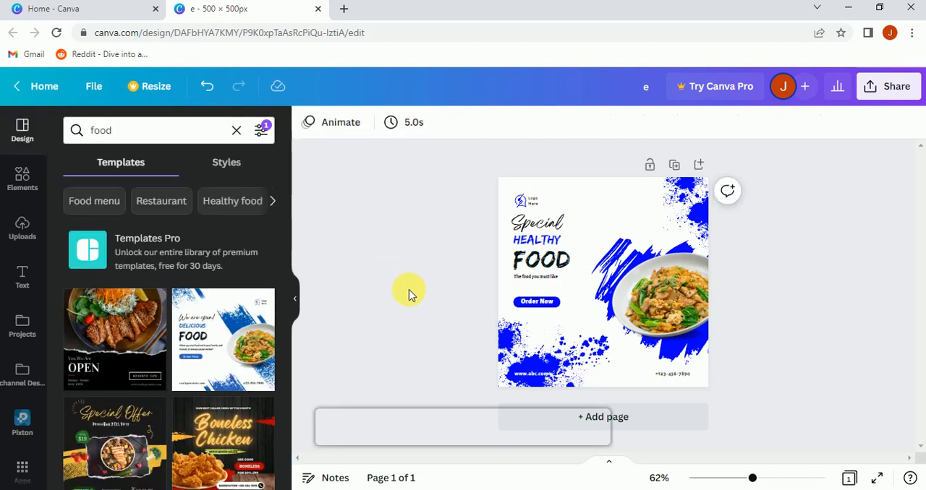
{"action": "left_click", "coordinate": [519, 374]}
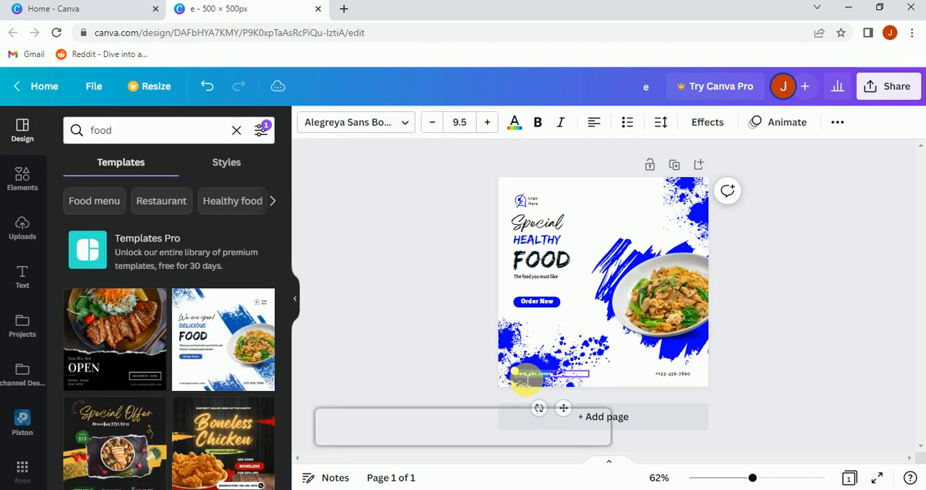
{"action": "left_click", "coordinate": [537, 122]}
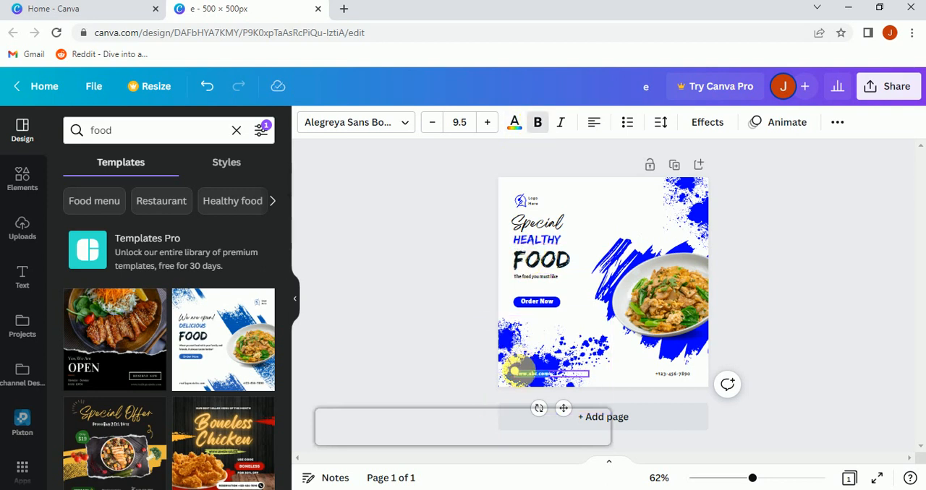
{"action": "left_click_drag", "start_coordinate": [514, 371], "coordinate": [539, 382]}
{"action": "left_click", "coordinate": [452, 368]}
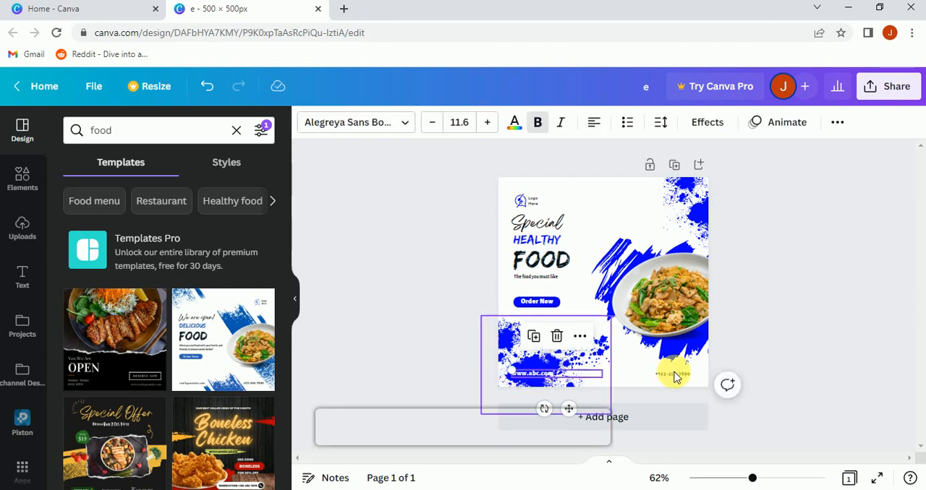
Step: Replace the placeholder phone number in the page's lower-right corner with the business's phone number
{"action": "left_click", "coordinate": [684, 376]}
{"action": "left_click", "coordinate": [686, 378]}
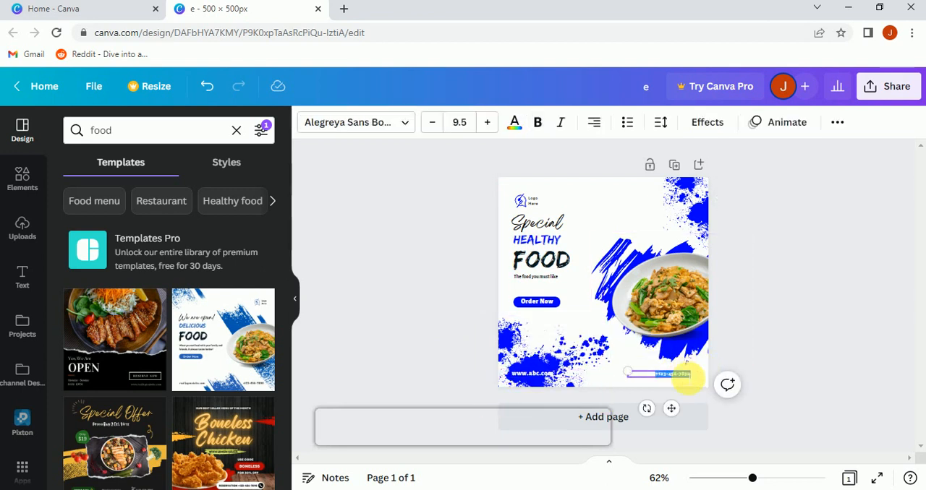
{"action": "key", "text": "BackSpace"}
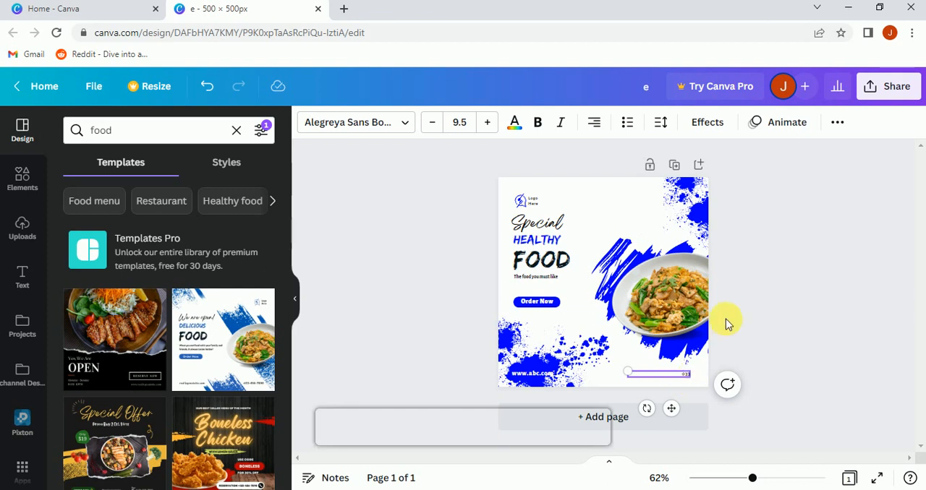
{"action": "left_click", "coordinate": [799, 289]}
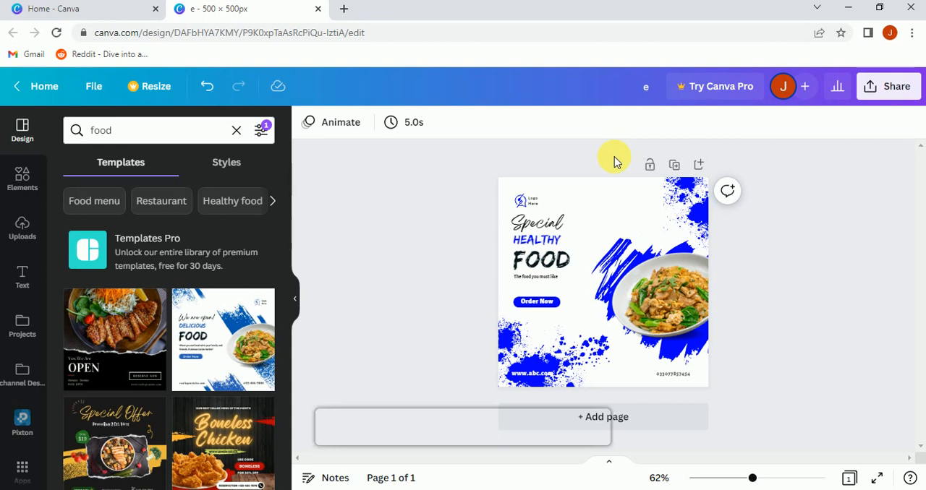
Step: Add a blank second page to the design
{"action": "left_click", "coordinate": [663, 426]}
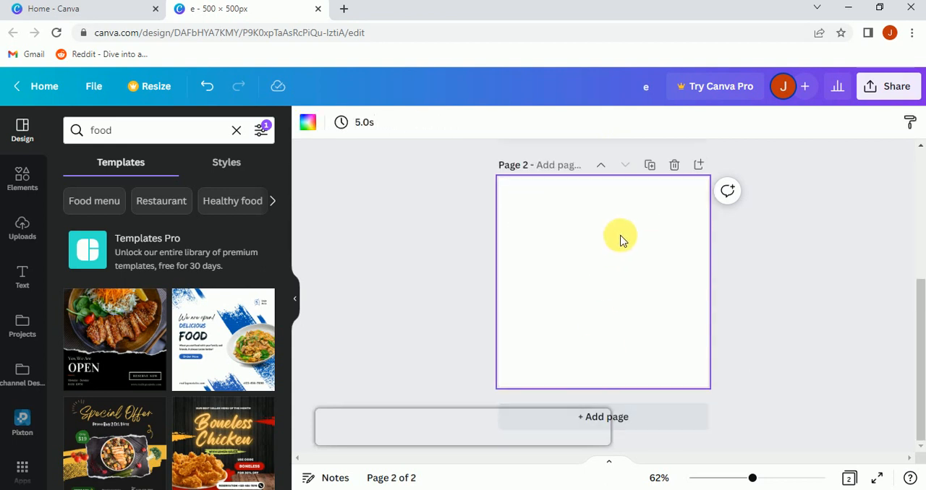